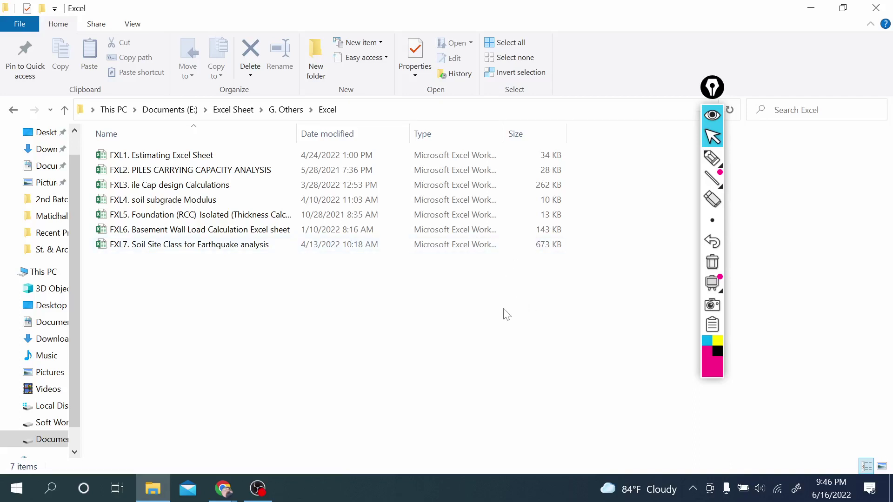
# Handwrite and circle pink m.p and S.P notes, underline the workbook name, then erase the ink
pyautogui.click(712, 158)
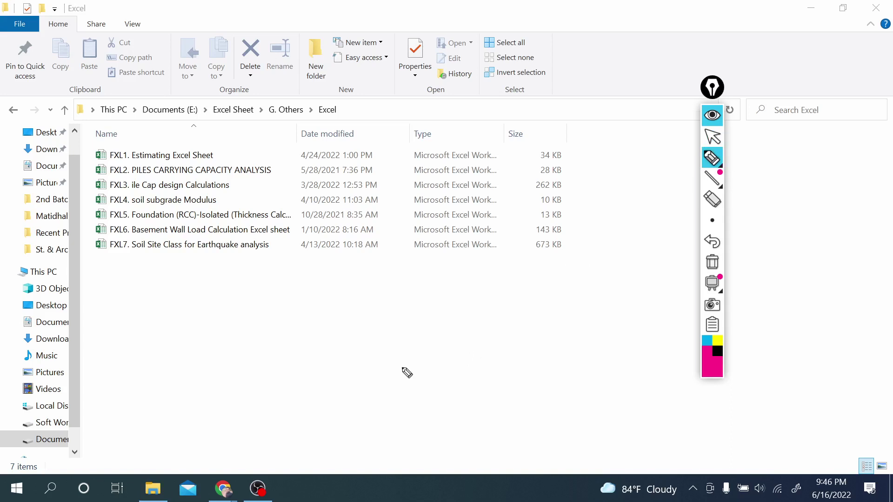
pyautogui.moveTo(412, 377); pyautogui.dragTo(441, 335)
pyautogui.moveTo(437, 388); pyautogui.dragTo(468, 336)
pyautogui.moveTo(530, 377)
pyautogui.mouseDown()
pyautogui.moveTo(512, 390)
pyautogui.moveTo(541, 371)
pyautogui.mouseUp()
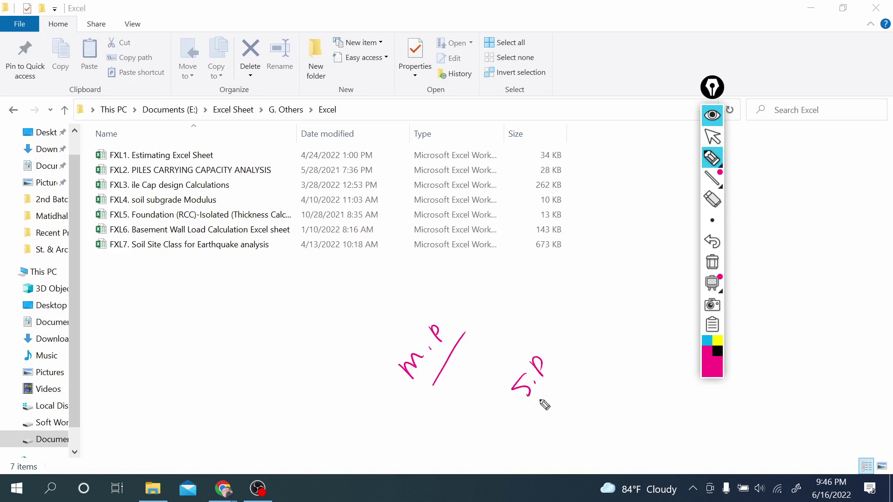
pyautogui.moveTo(534, 409); pyautogui.dragTo(562, 366)
pyautogui.moveTo(534, 337); pyautogui.dragTo(535, 338)
pyautogui.moveTo(467, 328)
pyautogui.mouseDown()
pyautogui.moveTo(413, 348)
pyautogui.moveTo(467, 330)
pyautogui.mouseUp()
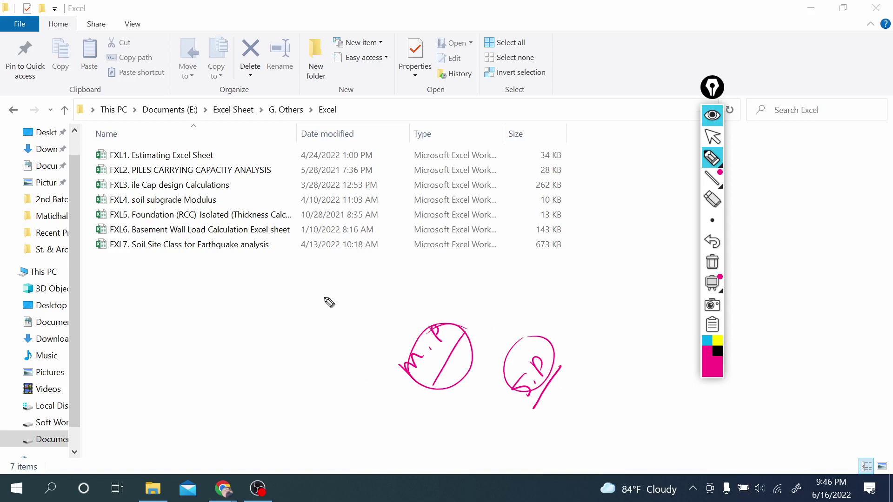
pyautogui.moveTo(136, 205)
pyautogui.mouseDown()
pyautogui.moveTo(201, 194)
pyautogui.moveTo(132, 206)
pyautogui.mouseUp()
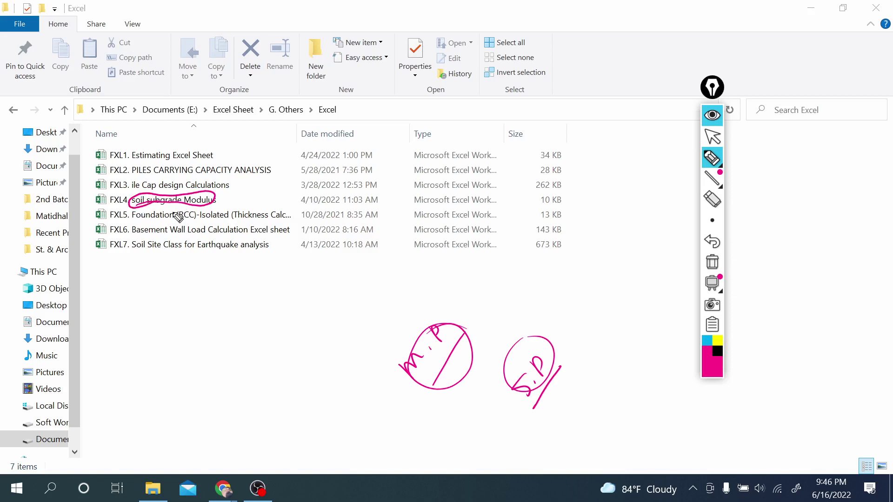
pyautogui.click(712, 262)
pyautogui.click(712, 137)
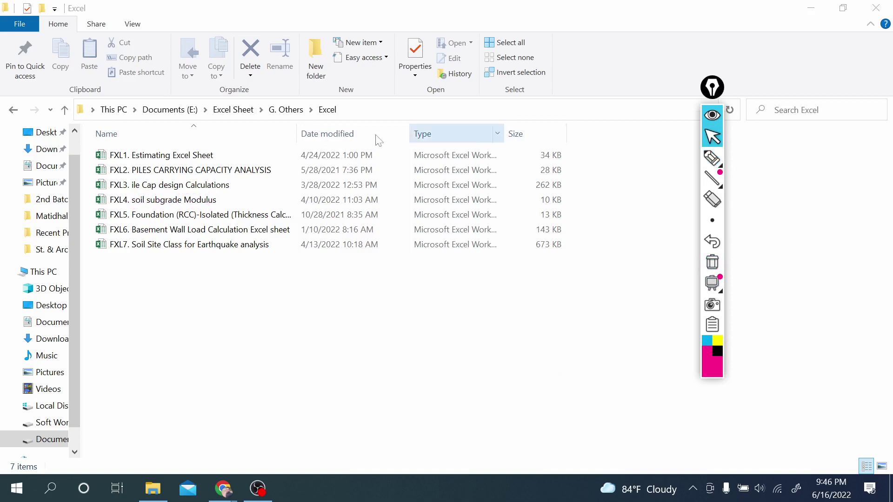
# Open FXL4 soil subgrade Modulus from Explorer and enable editing in the Protected View bar
pyautogui.doubleClick(215, 199)
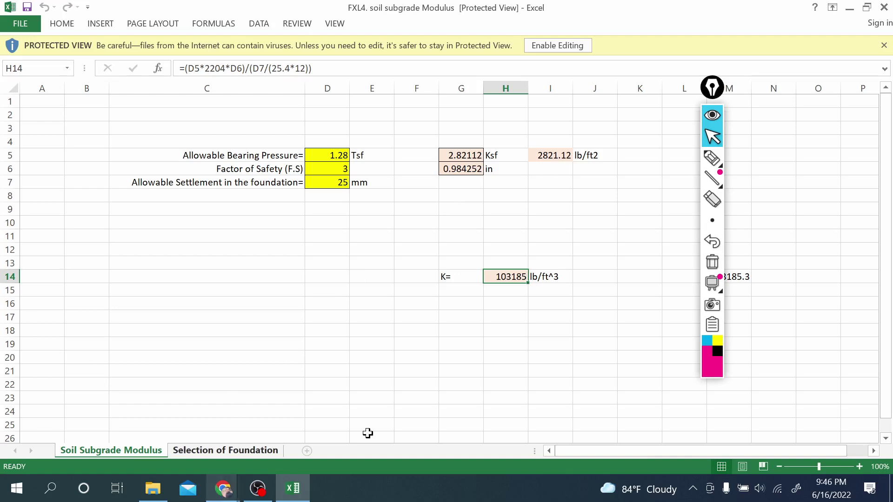
pyautogui.moveTo(223, 488)
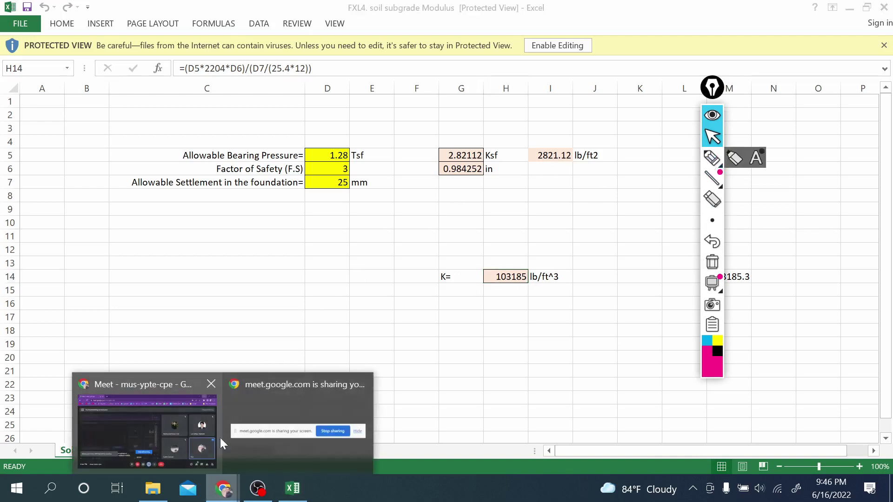
pyautogui.click(166, 429)
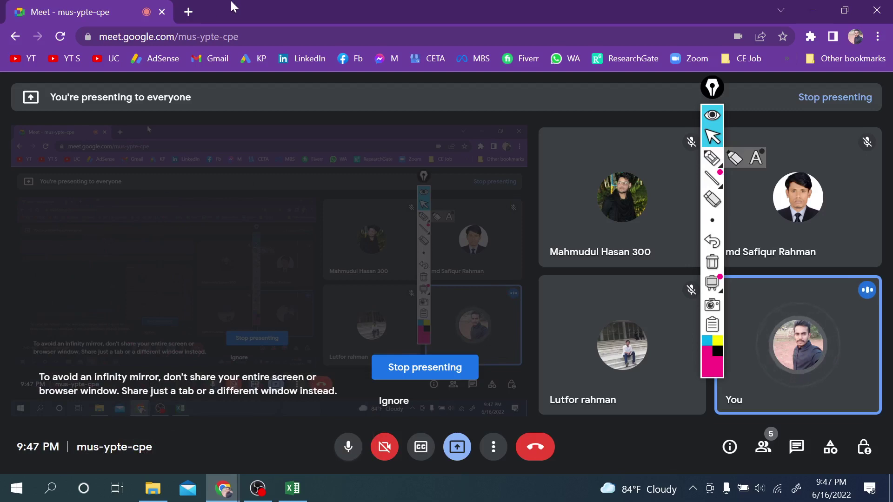
pyautogui.click(17, 489)
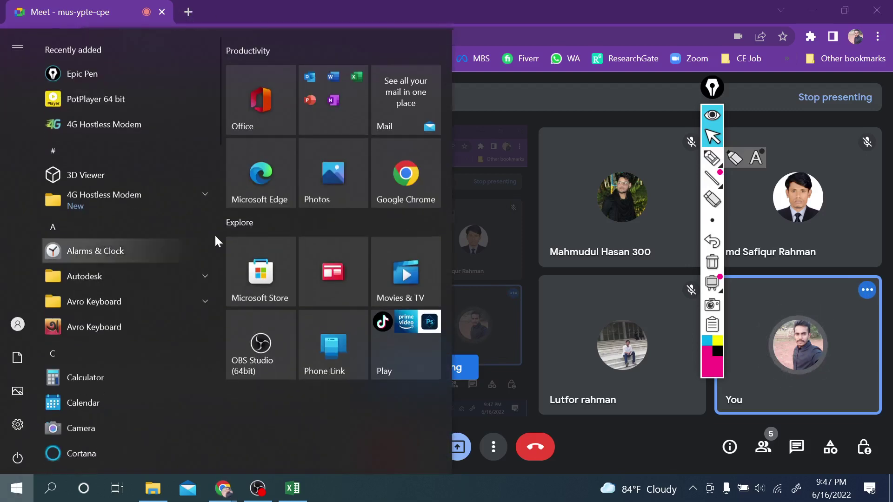
pyautogui.click(401, 149)
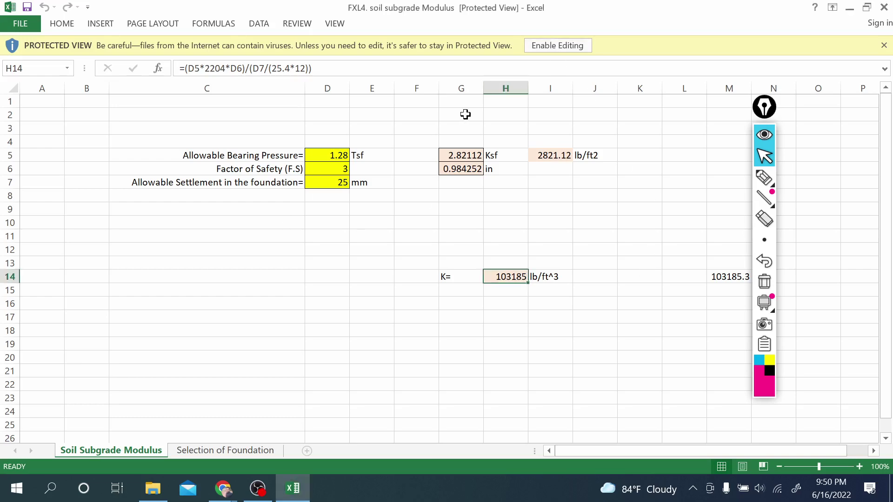
pyautogui.click(556, 46)
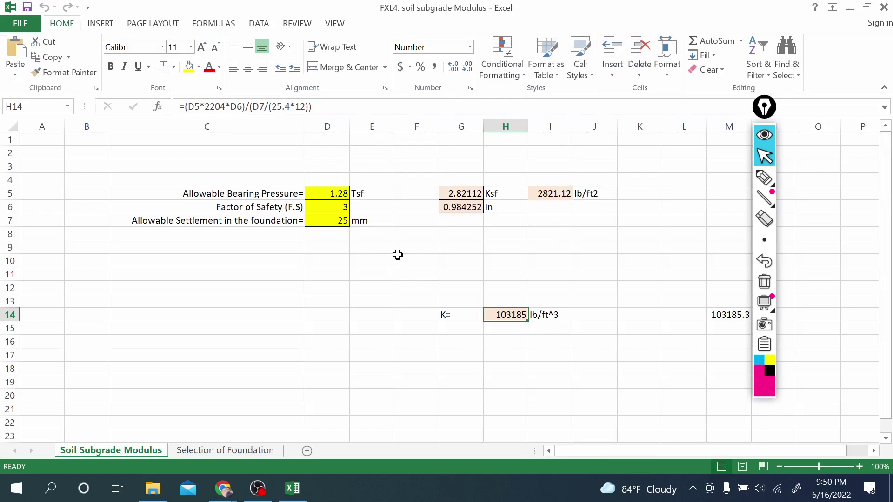
# Handwrite the pink bearing-capacity formula with F.S near C11–C20, circling its top and bottom terms
pyautogui.click(764, 177)
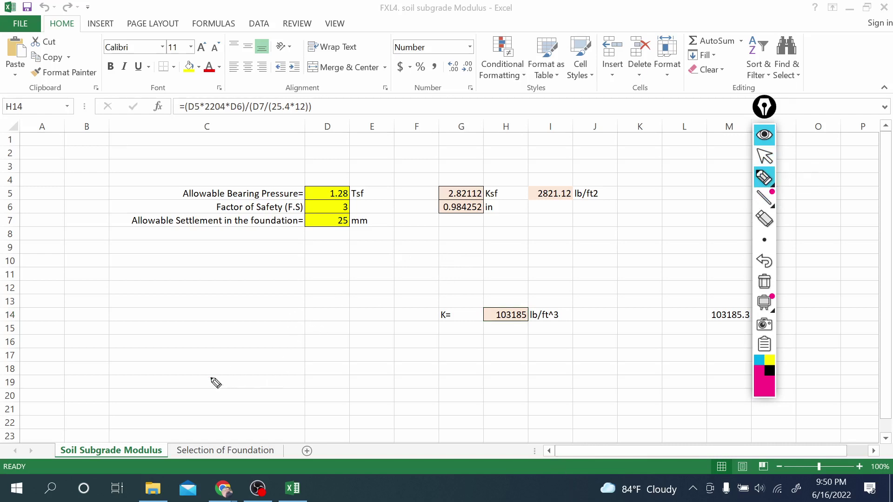
pyautogui.moveTo(214, 381)
pyautogui.mouseDown()
pyautogui.moveTo(240, 401)
pyautogui.moveTo(235, 372)
pyautogui.moveTo(250, 367)
pyautogui.moveTo(253, 342)
pyautogui.mouseUp()
pyautogui.moveTo(271, 298)
pyautogui.mouseDown()
pyautogui.moveTo(262, 320)
pyautogui.moveTo(263, 272)
pyautogui.moveTo(269, 308)
pyautogui.moveTo(302, 325)
pyautogui.mouseUp()
pyautogui.moveTo(312, 295); pyautogui.dragTo(307, 308)
pyautogui.moveTo(286, 399); pyautogui.dragTo(311, 307)
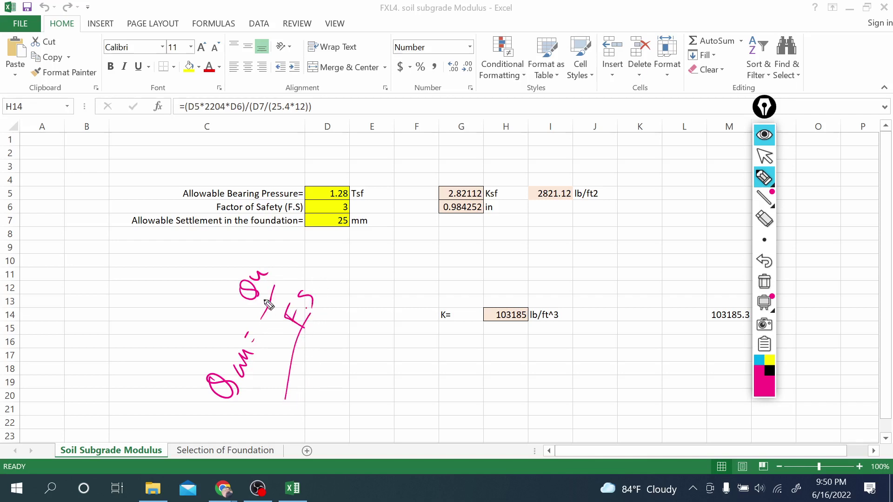
pyautogui.moveTo(268, 270)
pyautogui.mouseDown()
pyautogui.moveTo(272, 295)
pyautogui.moveTo(298, 331)
pyautogui.mouseUp()
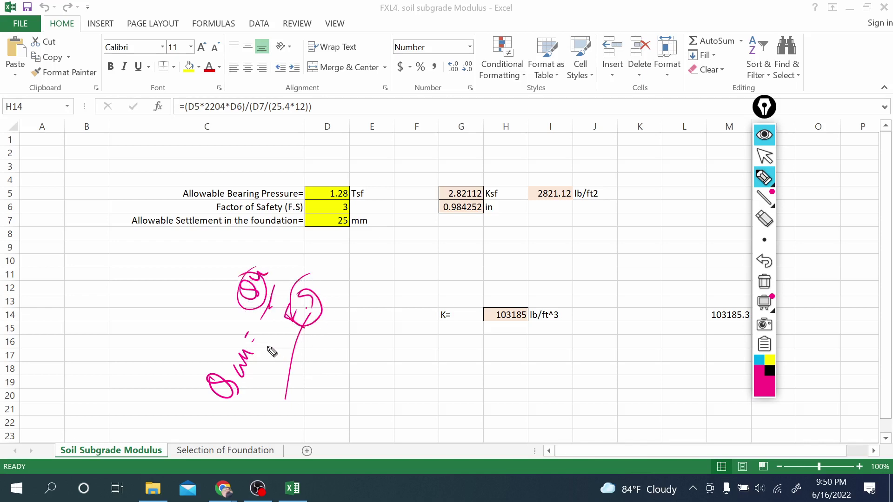
pyautogui.moveTo(254, 347); pyautogui.dragTo(234, 379)
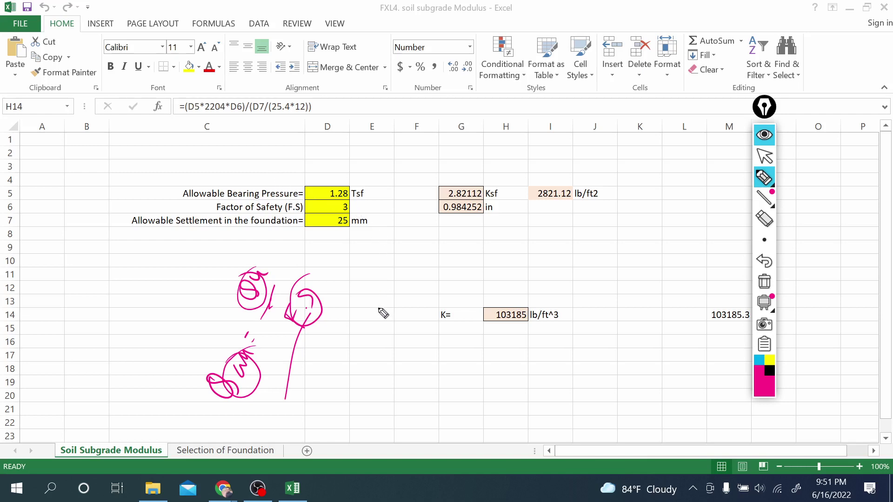
# Handwrite pink Settlement and Bearing notes, circle the K= label, then erase all ink
pyautogui.moveTo(375, 298)
pyautogui.mouseDown()
pyautogui.moveTo(387, 310)
pyautogui.moveTo(370, 289)
pyautogui.moveTo(404, 271)
pyautogui.moveTo(394, 321)
pyautogui.mouseUp()
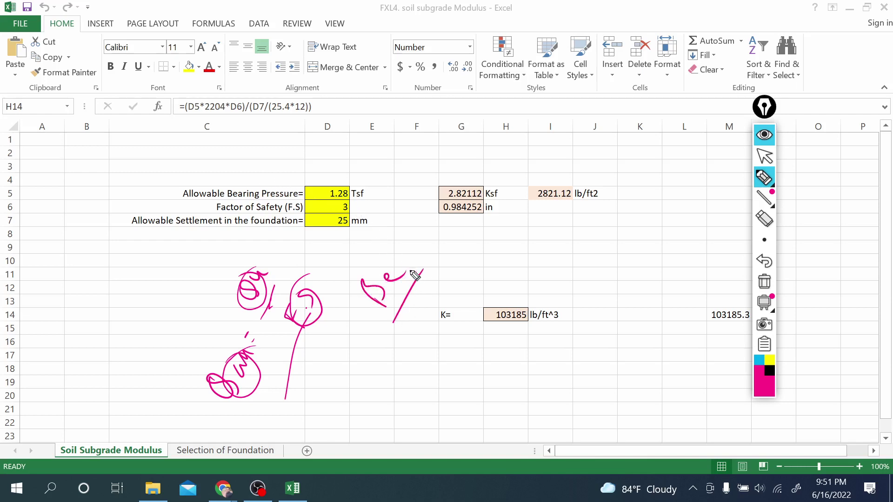
pyautogui.moveTo(489, 273)
pyautogui.mouseDown()
pyautogui.moveTo(545, 225)
pyautogui.moveTo(538, 210)
pyautogui.moveTo(570, 209)
pyautogui.moveTo(603, 160)
pyautogui.mouseUp()
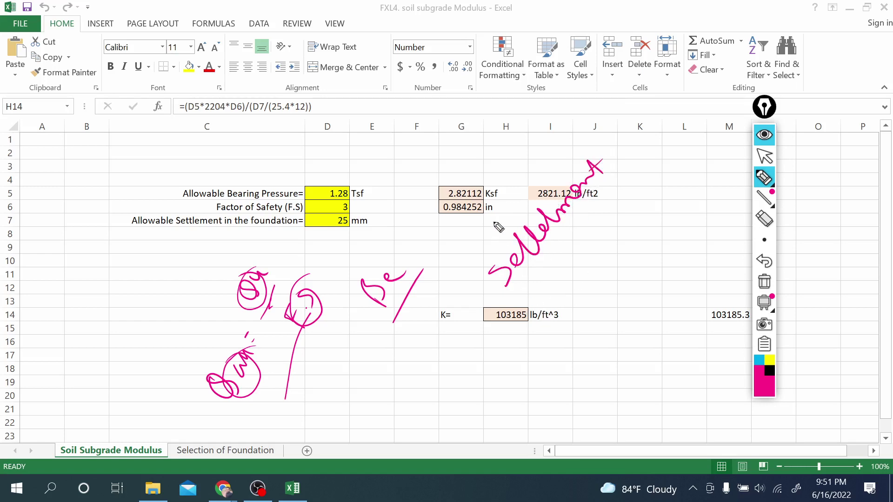
pyautogui.moveTo(520, 255)
pyautogui.mouseDown()
pyautogui.moveTo(540, 221)
pyautogui.moveTo(528, 302)
pyautogui.mouseUp()
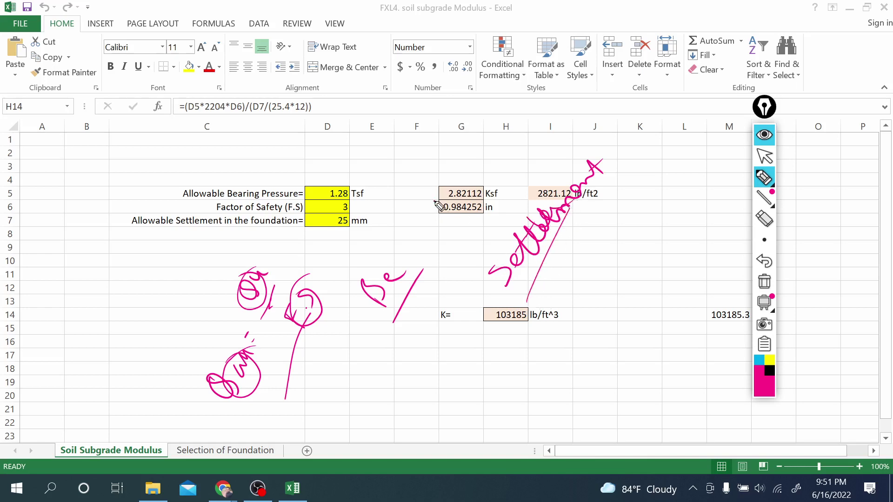
pyautogui.moveTo(439, 205); pyautogui.dragTo(533, 148)
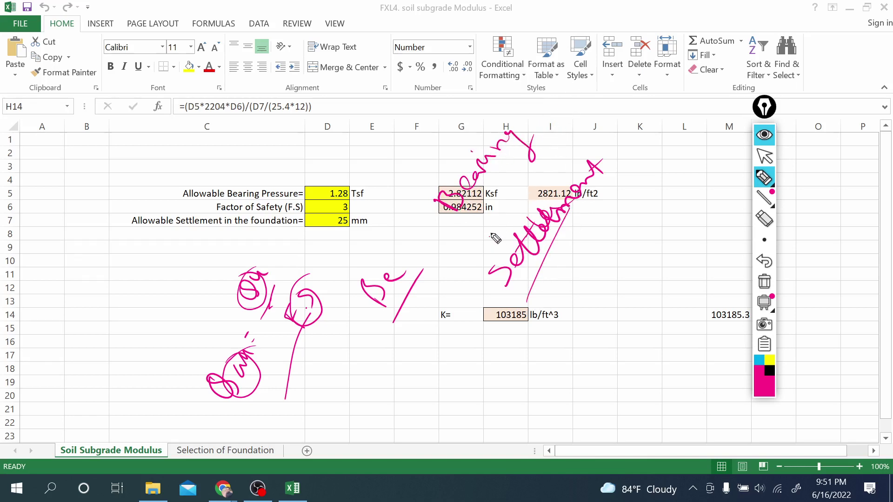
pyautogui.moveTo(489, 237); pyautogui.dragTo(548, 135)
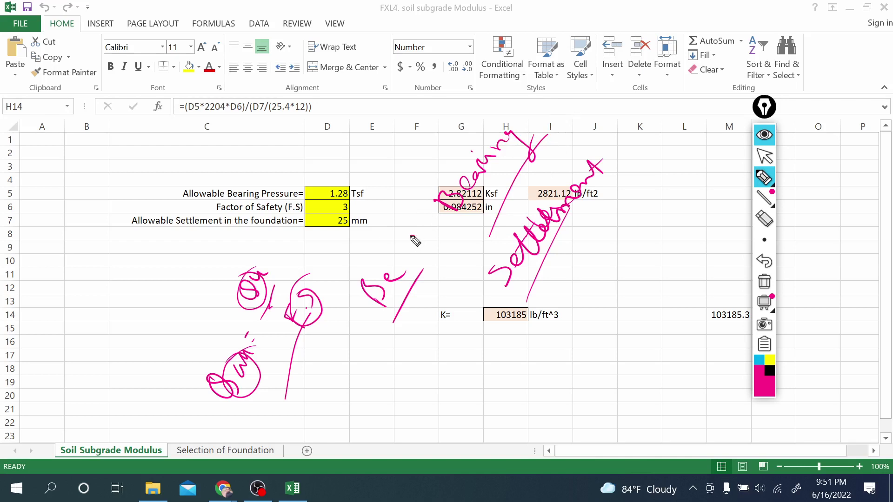
pyautogui.moveTo(409, 243)
pyautogui.mouseDown()
pyautogui.moveTo(424, 250)
pyautogui.moveTo(442, 218)
pyautogui.moveTo(453, 216)
pyautogui.mouseUp()
pyautogui.moveTo(454, 259); pyautogui.dragTo(486, 182)
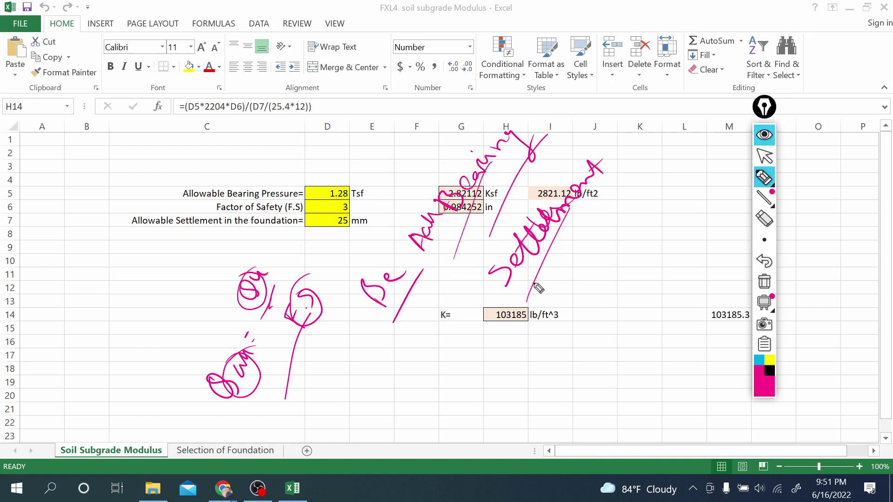
pyautogui.moveTo(524, 298); pyautogui.dragTo(568, 215)
pyautogui.moveTo(427, 328)
pyautogui.mouseDown()
pyautogui.moveTo(439, 289)
pyautogui.moveTo(424, 322)
pyautogui.moveTo(442, 304)
pyautogui.mouseUp()
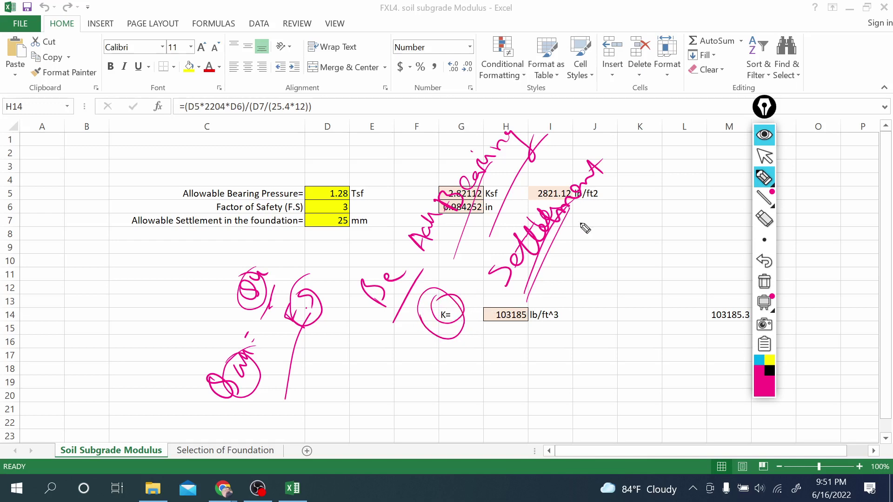
pyautogui.click(764, 281)
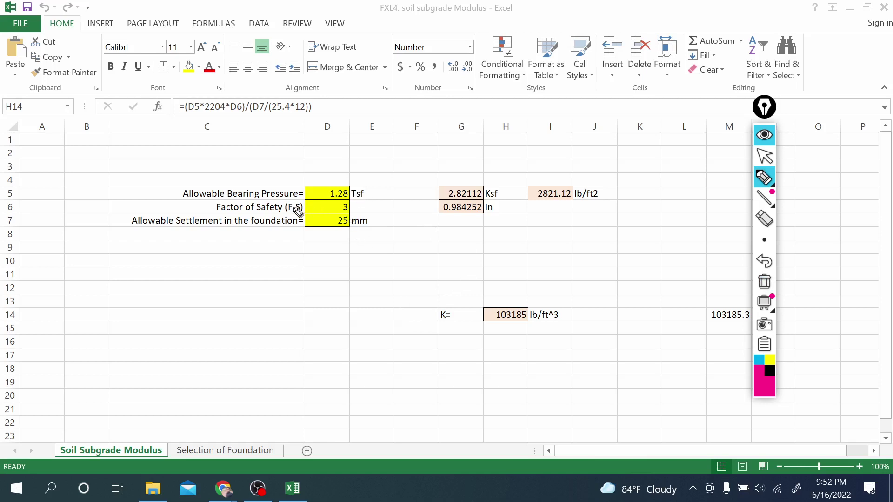
# Circle the 1.28 Tsf, 3 and 25 inputs in pink, write 2.5 beside them, then erase everything
pyautogui.moveTo(349, 183); pyautogui.dragTo(363, 184)
pyautogui.moveTo(349, 208); pyautogui.dragTo(345, 213)
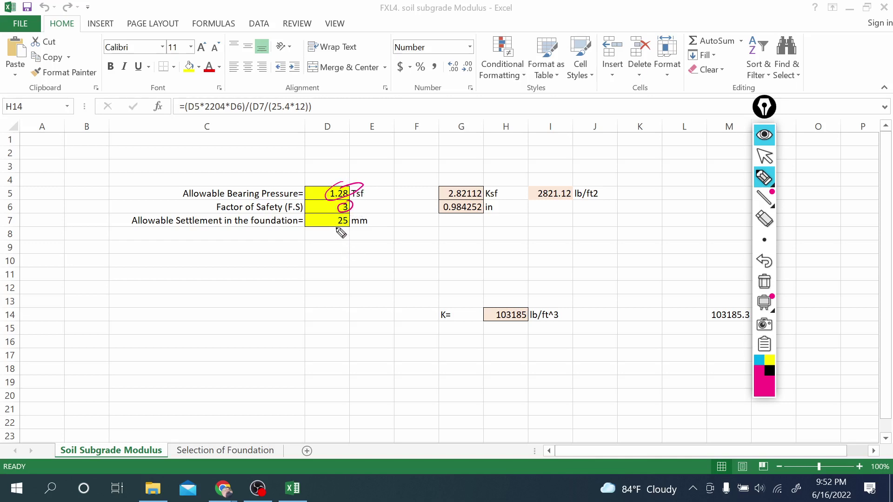
pyautogui.moveTo(333, 228); pyautogui.dragTo(356, 224)
pyautogui.moveTo(368, 195); pyautogui.dragTo(373, 194)
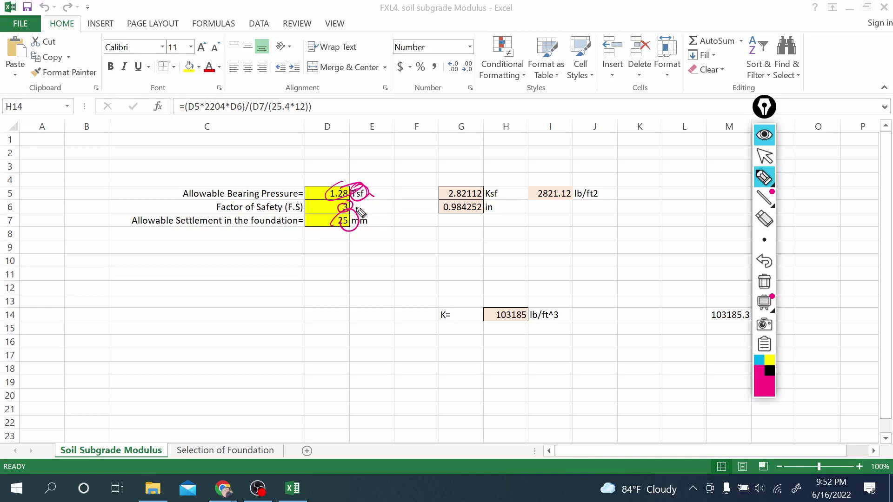
pyautogui.moveTo(356, 215)
pyautogui.mouseDown()
pyautogui.moveTo(367, 194)
pyautogui.moveTo(404, 226)
pyautogui.mouseUp()
pyautogui.moveTo(408, 194); pyautogui.dragTo(407, 245)
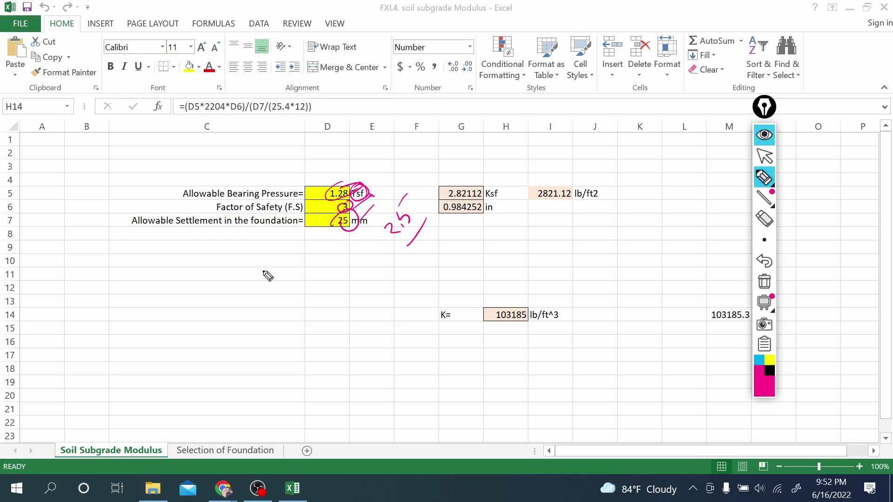
pyautogui.moveTo(335, 230)
pyautogui.mouseDown()
pyautogui.moveTo(348, 207)
pyautogui.moveTo(345, 232)
pyautogui.mouseUp()
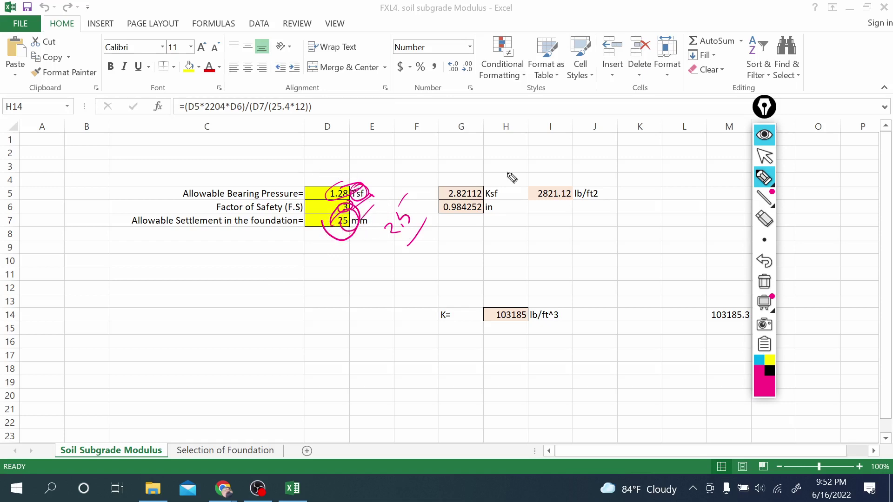
pyautogui.moveTo(695, 164); pyautogui.dragTo(704, 165)
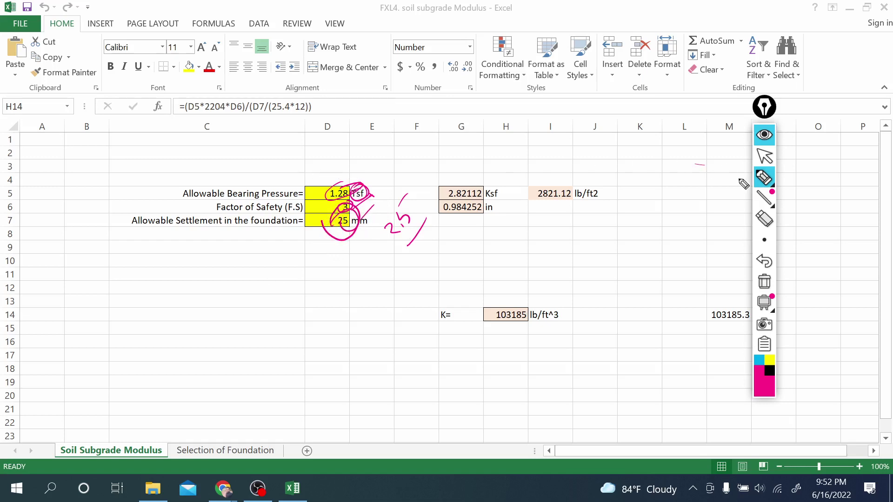
pyautogui.click(769, 289)
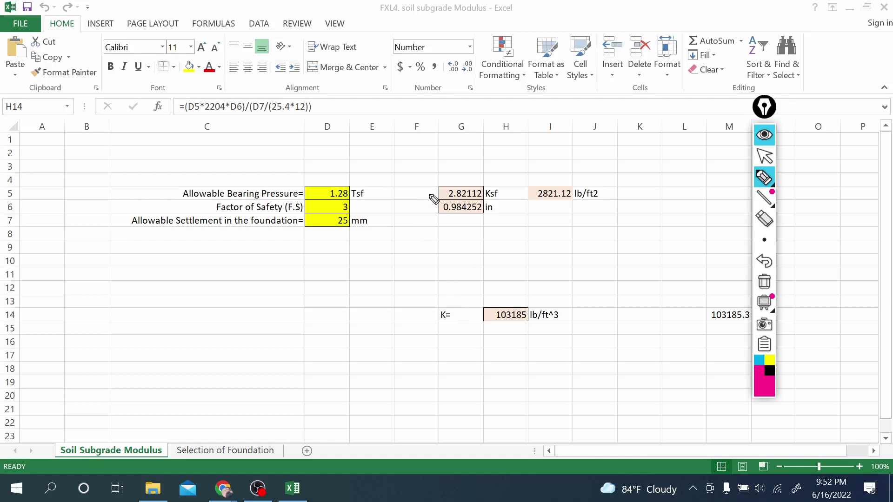
# Circle the K= label in pink, then select H14 to show the K formula
pyautogui.moveTo(454, 304); pyautogui.dragTo(446, 302)
pyautogui.click(764, 157)
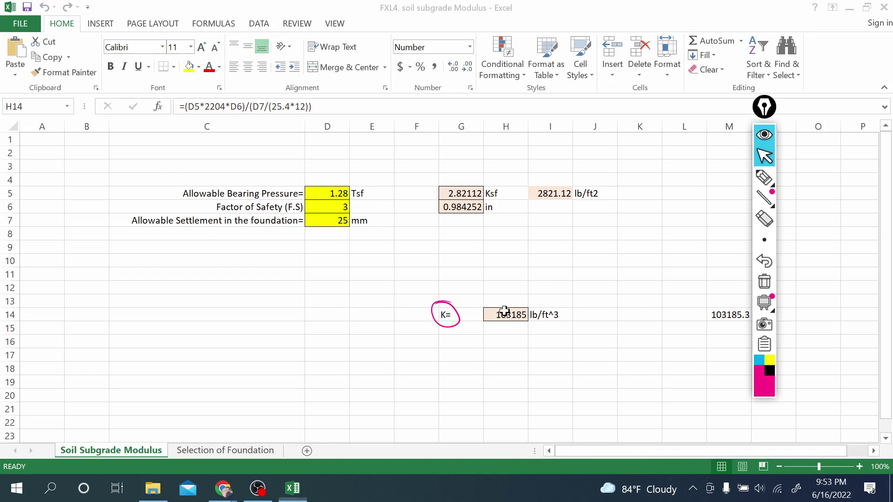
pyautogui.click(505, 313)
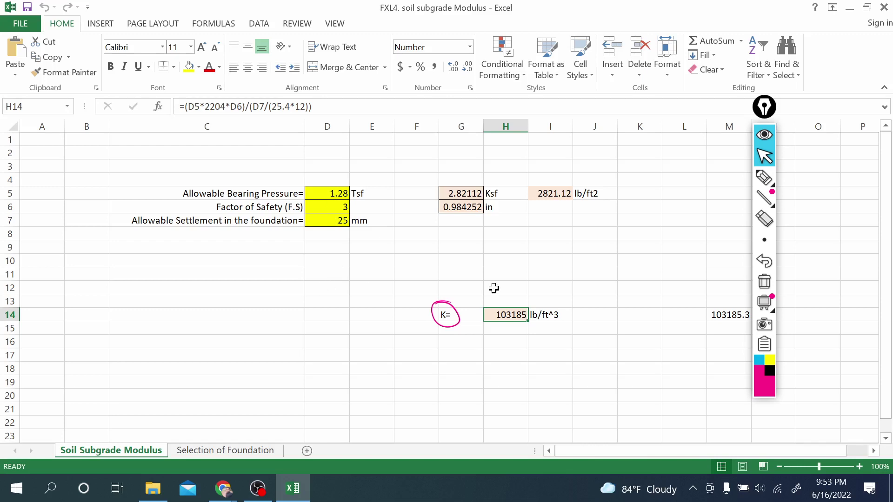
pyautogui.click(764, 177)
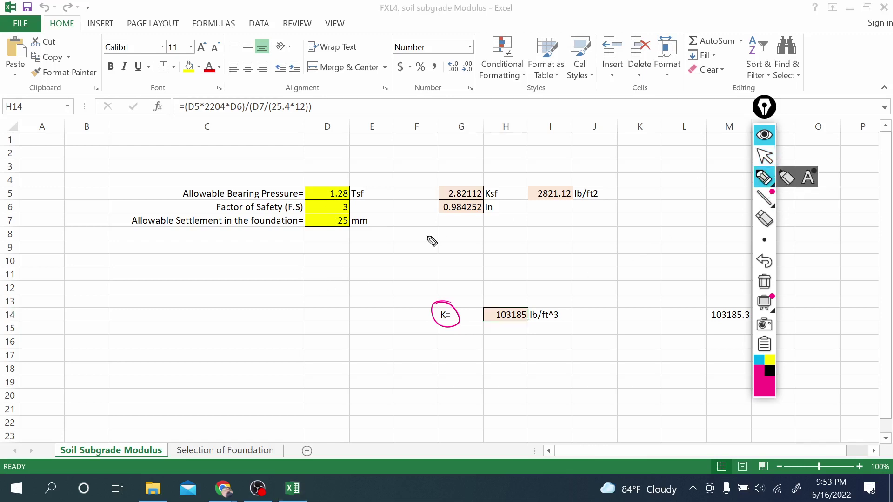
# Handwrite the pink qall and F.S formula left of K=, with circled terms and tick marks
pyautogui.moveTo(185, 333)
pyautogui.mouseDown()
pyautogui.moveTo(223, 340)
pyautogui.moveTo(213, 329)
pyautogui.moveTo(220, 331)
pyautogui.mouseUp()
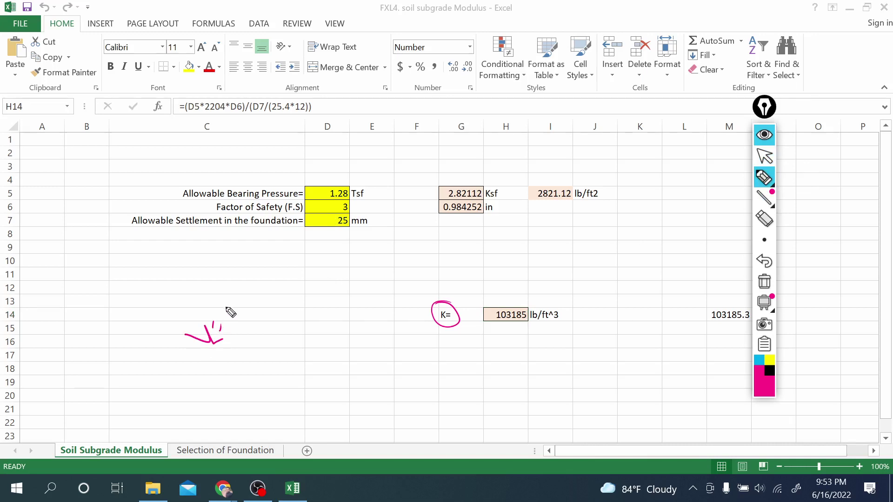
pyautogui.moveTo(232, 283)
pyautogui.mouseDown()
pyautogui.moveTo(225, 314)
pyautogui.moveTo(212, 278)
pyautogui.moveTo(229, 269)
pyautogui.mouseUp()
pyautogui.moveTo(254, 303)
pyautogui.mouseDown()
pyautogui.moveTo(253, 318)
pyautogui.moveTo(286, 282)
pyautogui.mouseUp()
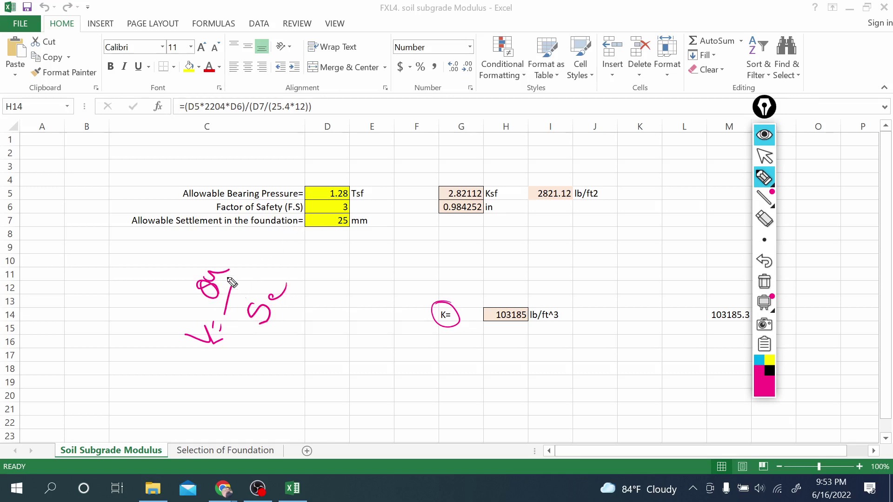
pyautogui.moveTo(213, 263)
pyautogui.mouseDown()
pyautogui.moveTo(206, 288)
pyautogui.moveTo(220, 302)
pyautogui.mouseUp()
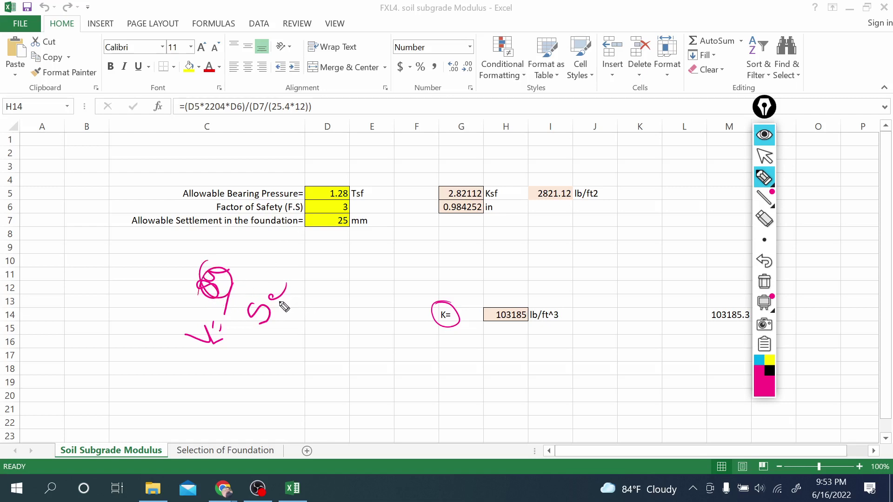
pyautogui.moveTo(267, 286)
pyautogui.mouseDown()
pyautogui.moveTo(289, 313)
pyautogui.moveTo(250, 321)
pyautogui.mouseUp()
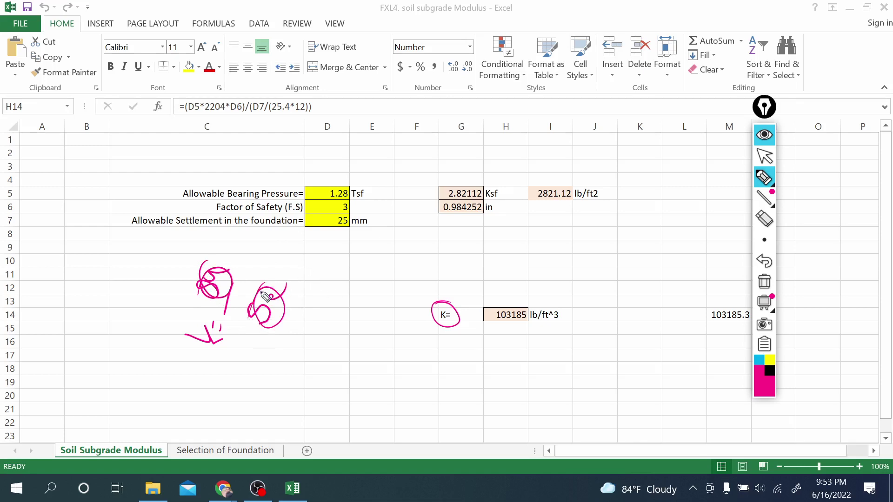
pyautogui.moveTo(222, 296); pyautogui.dragTo(239, 244)
pyautogui.moveTo(297, 307)
pyautogui.mouseDown()
pyautogui.moveTo(303, 272)
pyautogui.moveTo(291, 287)
pyautogui.moveTo(224, 278)
pyautogui.moveTo(264, 242)
pyautogui.moveTo(219, 271)
pyautogui.mouseUp()
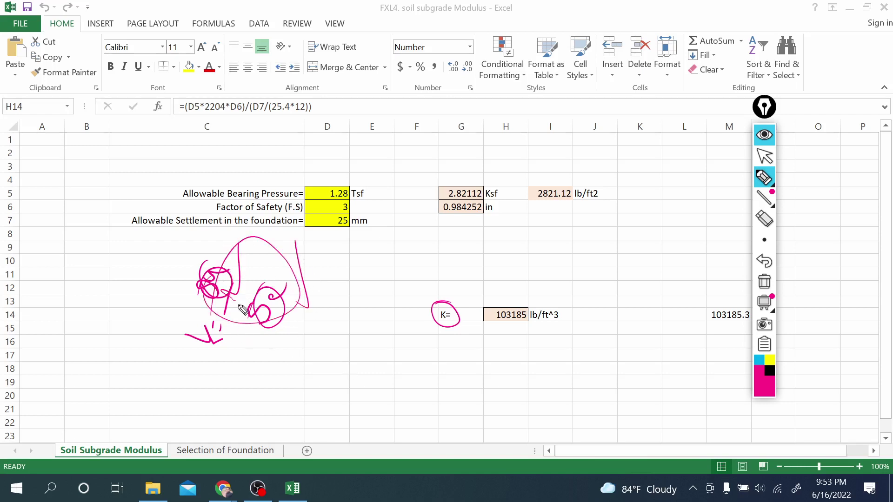
pyautogui.moveTo(205, 319); pyautogui.dragTo(209, 328)
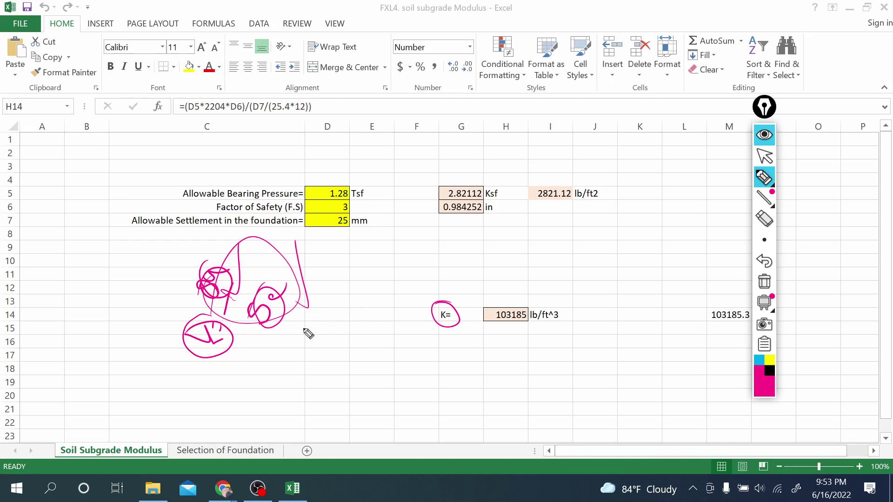
pyautogui.click(284, 352)
pyautogui.moveTo(264, 392)
pyautogui.mouseDown()
pyautogui.moveTo(286, 394)
pyautogui.moveTo(310, 370)
pyautogui.moveTo(325, 259)
pyautogui.moveTo(336, 275)
pyautogui.mouseUp()
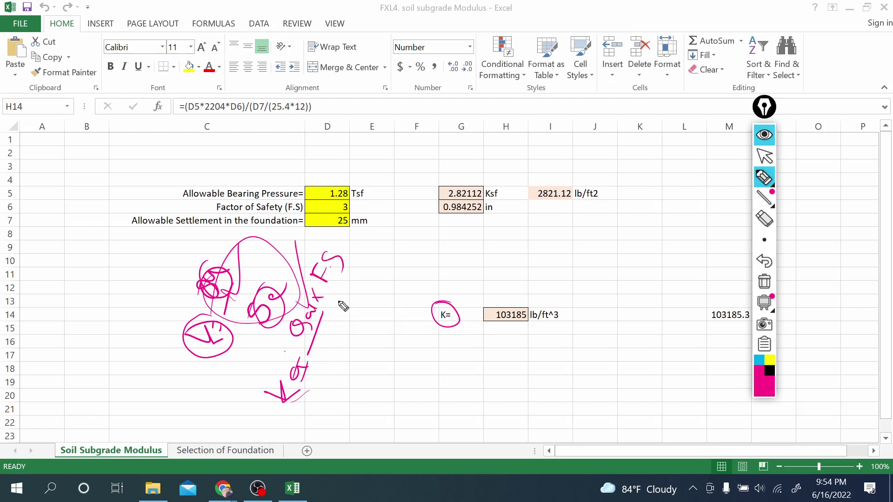
pyautogui.moveTo(318, 322); pyautogui.dragTo(342, 273)
pyautogui.moveTo(340, 321)
pyautogui.mouseDown()
pyautogui.moveTo(344, 328)
pyautogui.moveTo(375, 314)
pyautogui.mouseUp()
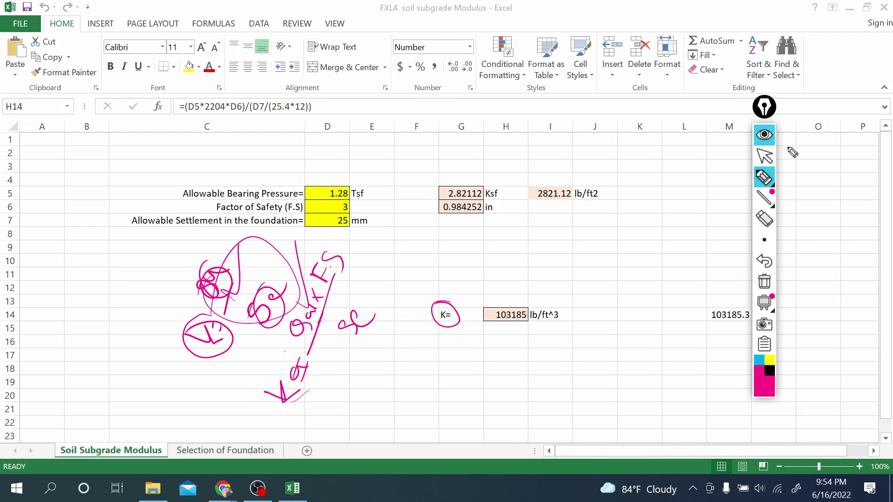
pyautogui.click(765, 156)
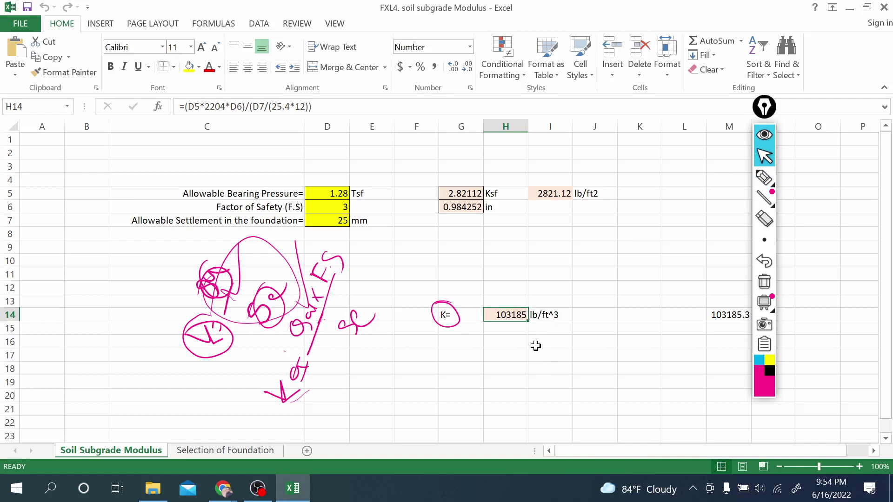
pyautogui.click(596, 355)
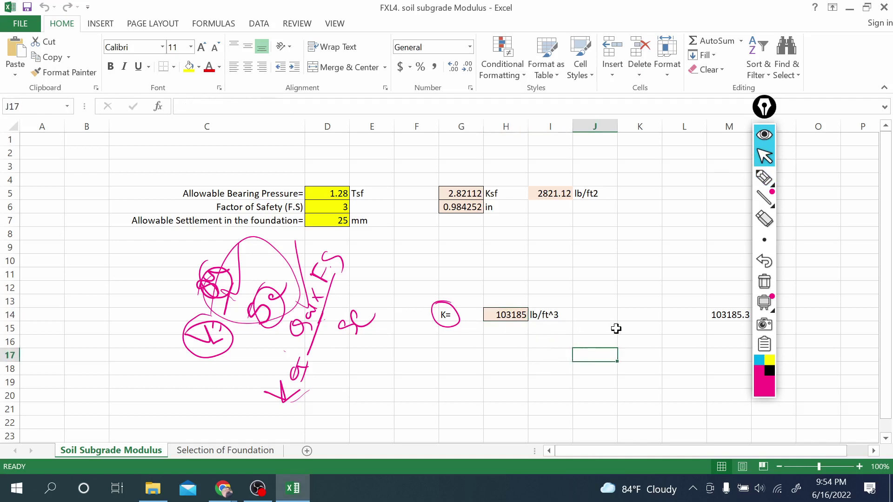
pyautogui.click(551, 317)
pyautogui.click(544, 356)
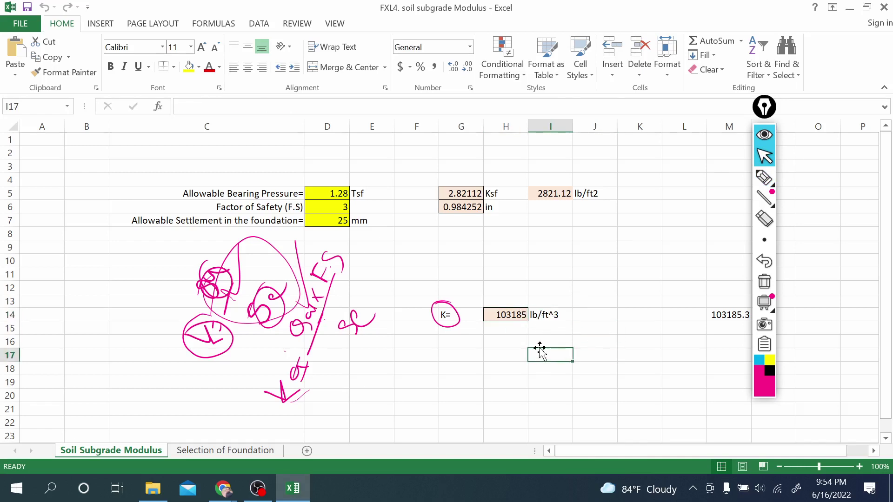
pyautogui.click(511, 318)
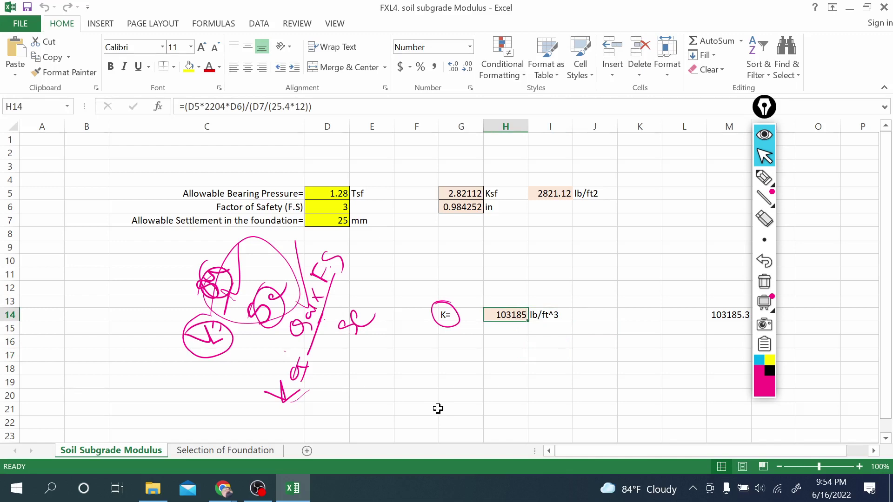
# Write pink Single, Combined and Shallow footing notes around K, circling 103185 and a check beside lb/ft2
pyautogui.click(763, 177)
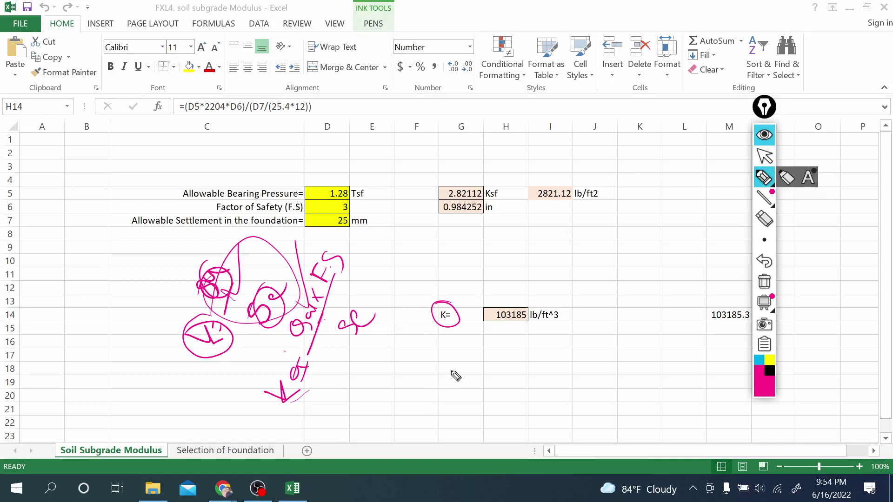
pyautogui.moveTo(447, 369)
pyautogui.mouseDown()
pyautogui.moveTo(439, 388)
pyautogui.moveTo(452, 387)
pyautogui.moveTo(492, 334)
pyautogui.mouseUp()
pyautogui.moveTo(528, 299)
pyautogui.mouseDown()
pyautogui.moveTo(532, 308)
pyautogui.moveTo(535, 287)
pyautogui.moveTo(581, 251)
pyautogui.moveTo(598, 220)
pyautogui.mouseUp()
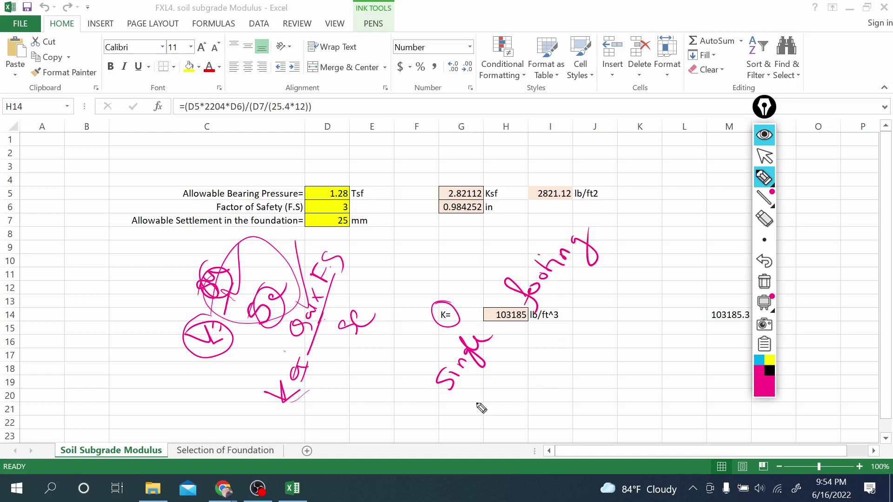
pyautogui.moveTo(494, 410)
pyautogui.mouseDown()
pyautogui.moveTo(486, 424)
pyautogui.moveTo(535, 337)
pyautogui.moveTo(573, 294)
pyautogui.mouseUp()
pyautogui.moveTo(572, 404)
pyautogui.mouseDown()
pyautogui.moveTo(560, 373)
pyautogui.moveTo(594, 369)
pyautogui.moveTo(583, 334)
pyautogui.moveTo(622, 314)
pyautogui.moveTo(619, 289)
pyautogui.mouseUp()
pyautogui.moveTo(627, 278); pyautogui.dragTo(635, 270)
pyautogui.moveTo(592, 411); pyautogui.dragTo(633, 306)
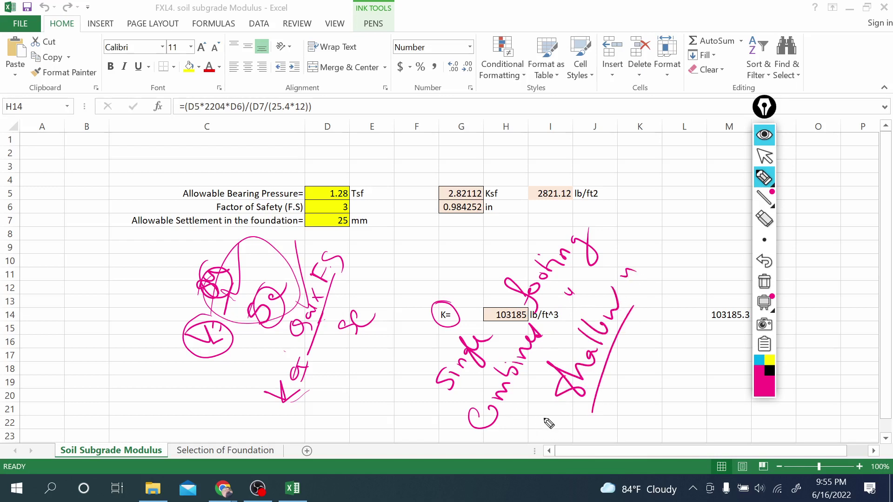
pyautogui.moveTo(607, 192); pyautogui.dragTo(623, 211)
pyautogui.moveTo(605, 177); pyautogui.dragTo(602, 179)
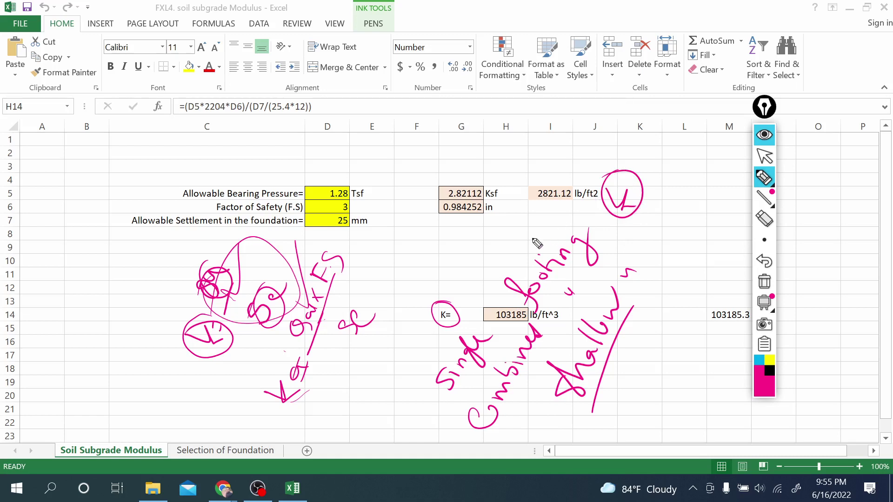
pyautogui.moveTo(519, 298); pyautogui.dragTo(530, 273)
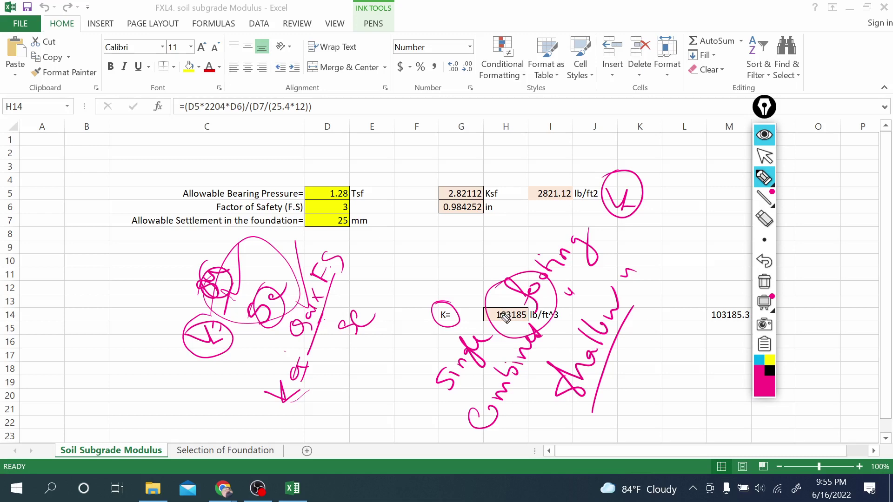
# Erase all pink ink from the sheet, return to the selection arrow, then pick the pen again
pyautogui.click(764, 281)
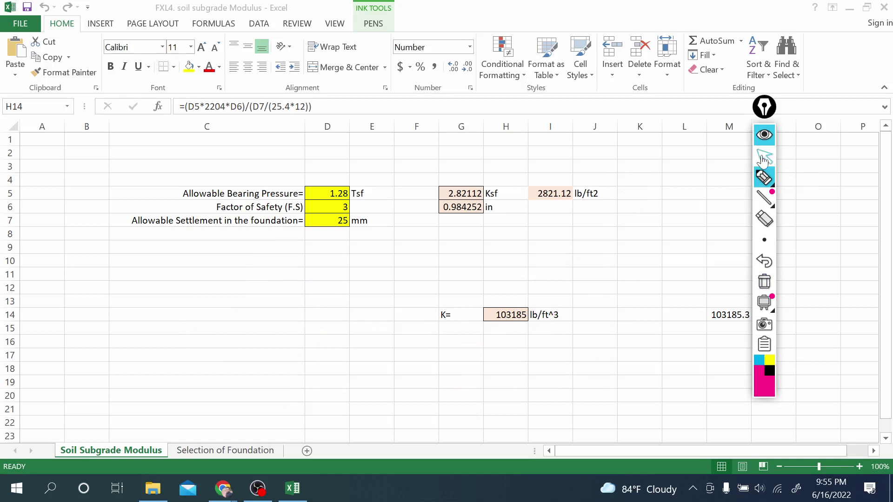
pyautogui.click(765, 156)
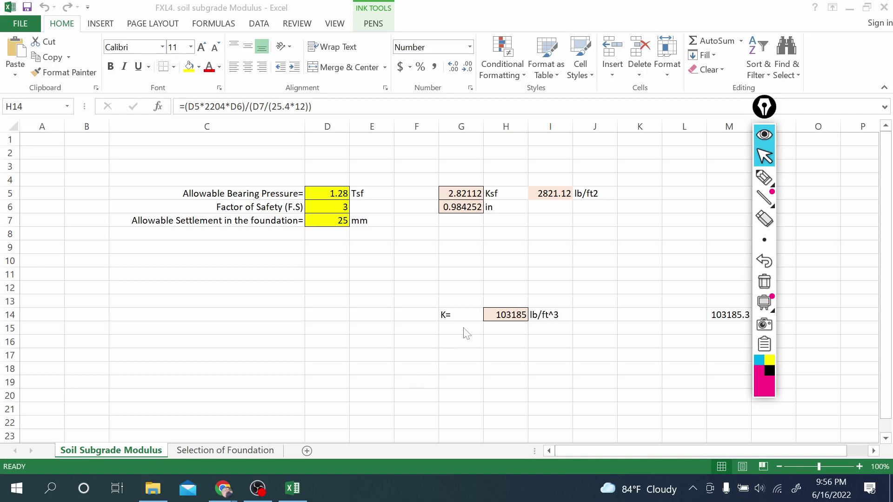
pyautogui.click(764, 177)
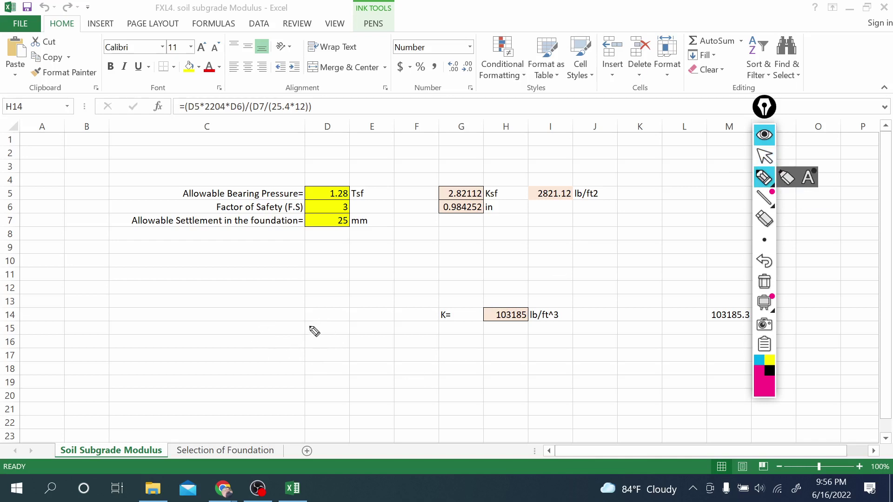
# Sketch a pink crossed loop, a circled check near D19 and an up-right arrow from D14
pyautogui.moveTo(255, 321); pyautogui.dragTo(286, 342)
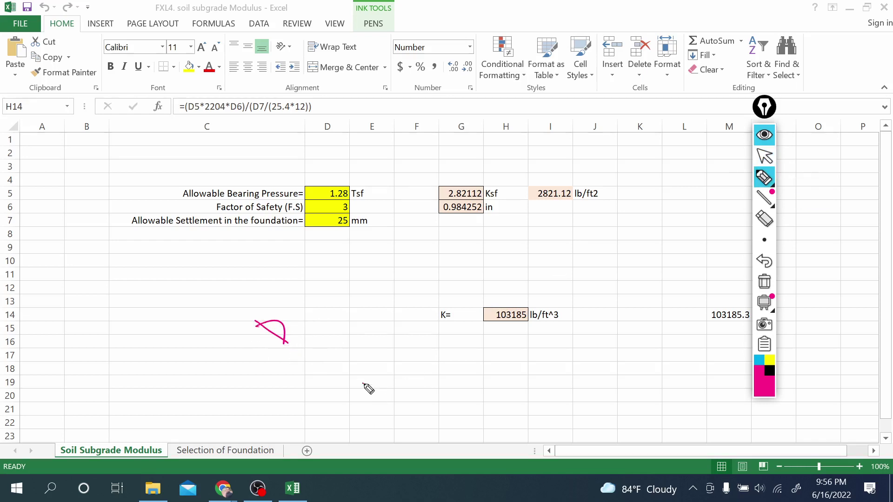
pyautogui.moveTo(363, 383); pyautogui.dragTo(402, 388)
pyautogui.moveTo(386, 357)
pyautogui.mouseDown()
pyautogui.moveTo(409, 365)
pyautogui.moveTo(345, 361)
pyautogui.mouseUp()
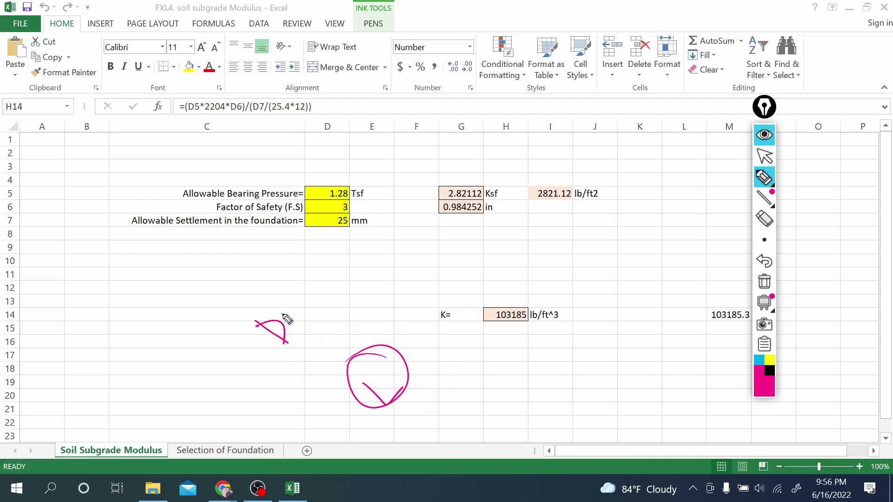
pyautogui.moveTo(283, 315); pyautogui.dragTo(298, 301)
pyautogui.moveTo(291, 303)
pyautogui.mouseDown()
pyautogui.moveTo(300, 316)
pyautogui.moveTo(337, 319)
pyautogui.moveTo(369, 272)
pyautogui.moveTo(379, 279)
pyautogui.moveTo(385, 246)
pyautogui.moveTo(430, 213)
pyautogui.moveTo(445, 187)
pyautogui.moveTo(460, 204)
pyautogui.mouseUp()
# Write S.P, m.S and L.P labels around K with a divider, an encircled note and a diagonal line
pyautogui.moveTo(475, 247)
pyautogui.mouseDown()
pyautogui.moveTo(458, 262)
pyautogui.moveTo(489, 244)
pyautogui.mouseUp()
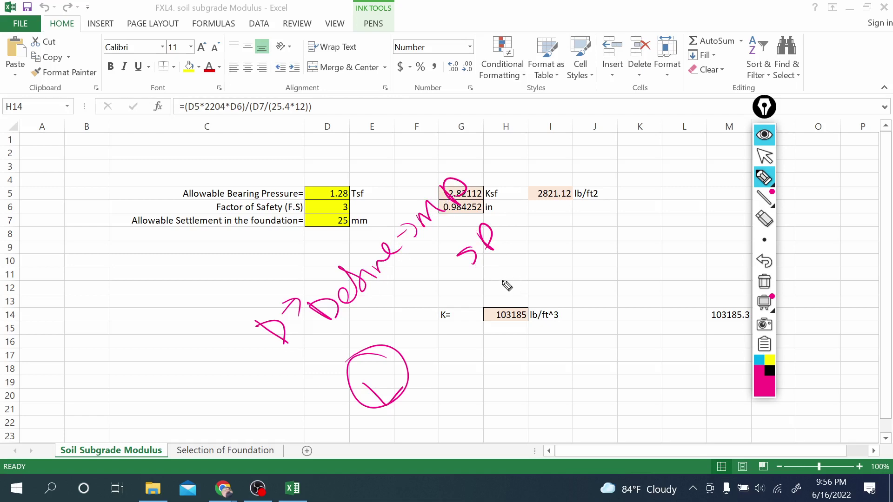
pyautogui.moveTo(488, 283); pyautogui.dragTo(523, 275)
pyautogui.click(520, 274)
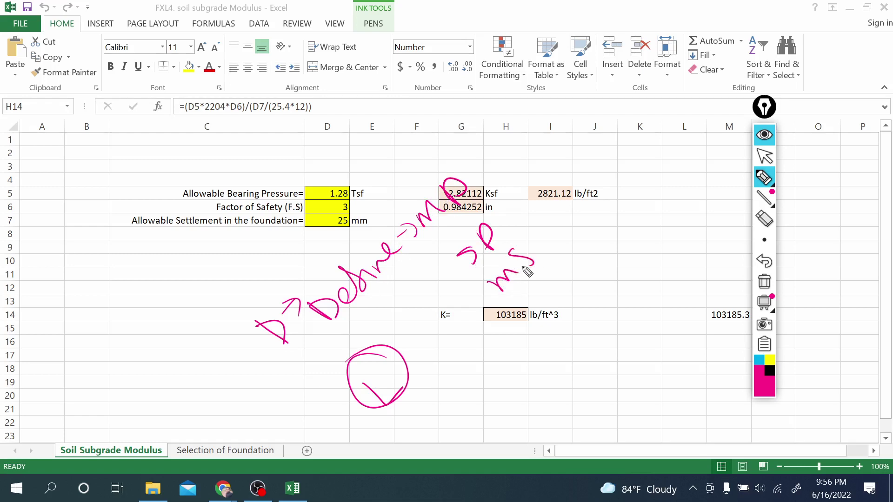
pyautogui.moveTo(514, 307); pyautogui.dragTo(563, 252)
pyautogui.click(566, 294)
pyautogui.moveTo(540, 288)
pyautogui.mouseDown()
pyautogui.moveTo(564, 296)
pyautogui.moveTo(578, 284)
pyautogui.moveTo(595, 322)
pyautogui.moveTo(599, 310)
pyautogui.mouseUp()
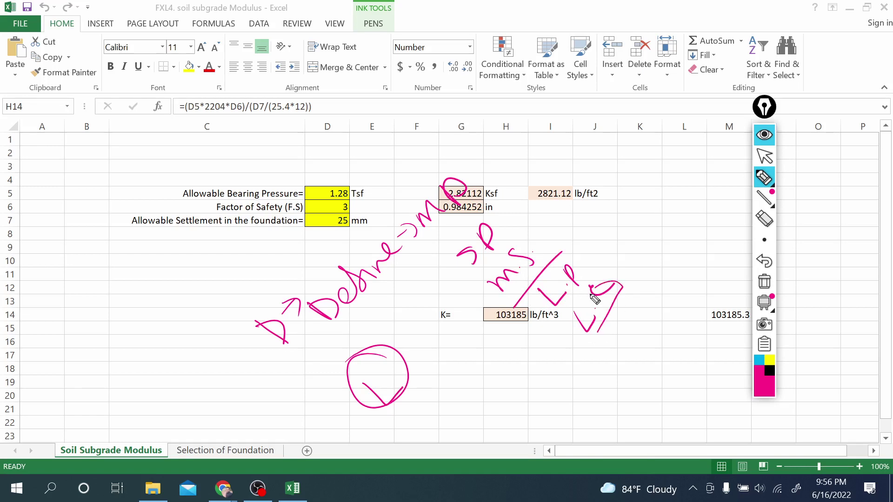
pyautogui.click(645, 321)
pyautogui.moveTo(612, 328)
pyautogui.mouseDown()
pyautogui.moveTo(645, 334)
pyautogui.moveTo(693, 241)
pyautogui.mouseUp()
pyautogui.moveTo(663, 331)
pyautogui.mouseDown()
pyautogui.moveTo(708, 261)
pyautogui.moveTo(669, 331)
pyautogui.moveTo(687, 247)
pyautogui.mouseUp()
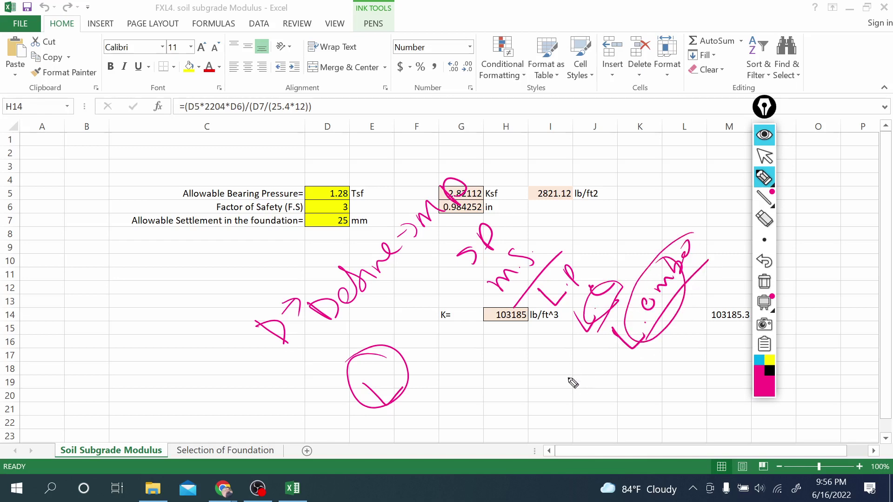
pyautogui.moveTo(589, 401)
pyautogui.mouseDown()
pyautogui.moveTo(612, 393)
pyautogui.moveTo(644, 345)
pyautogui.moveTo(679, 329)
pyautogui.moveTo(641, 421)
pyautogui.mouseUp()
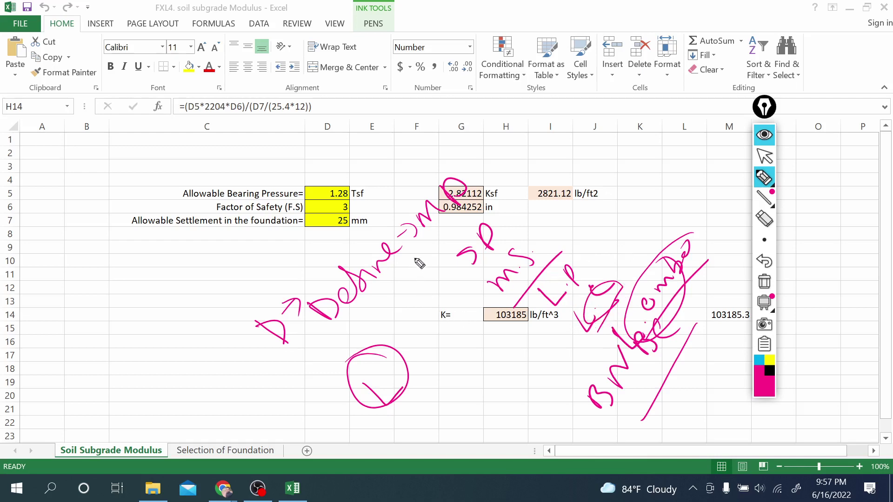
pyautogui.moveTo(403, 228)
pyautogui.mouseDown()
pyautogui.moveTo(523, 333)
pyautogui.moveTo(594, 222)
pyautogui.moveTo(437, 197)
pyautogui.moveTo(419, 244)
pyautogui.mouseUp()
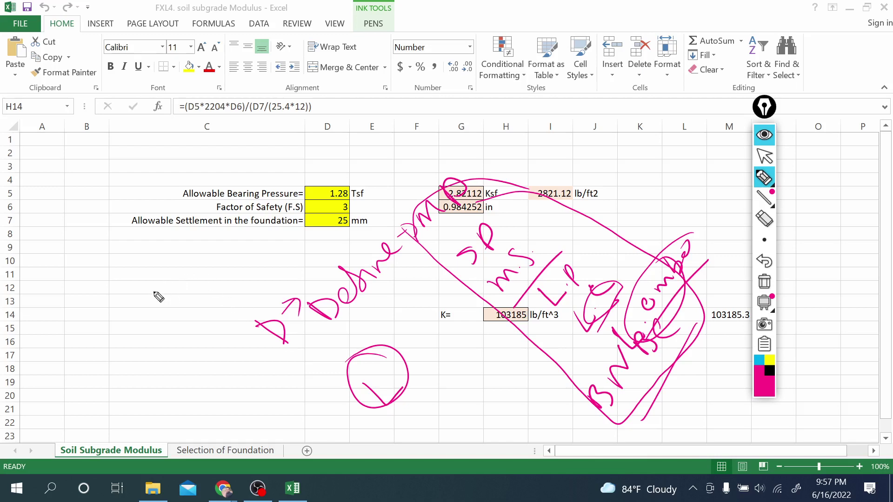
# Write pink 'Single' with an oval and slanted lines in columns B–C, then start 'Design' below K
pyautogui.moveTo(157, 265)
pyautogui.mouseDown()
pyautogui.moveTo(151, 294)
pyautogui.moveTo(198, 256)
pyautogui.moveTo(200, 239)
pyautogui.mouseUp()
pyautogui.moveTo(184, 320); pyautogui.dragTo(231, 227)
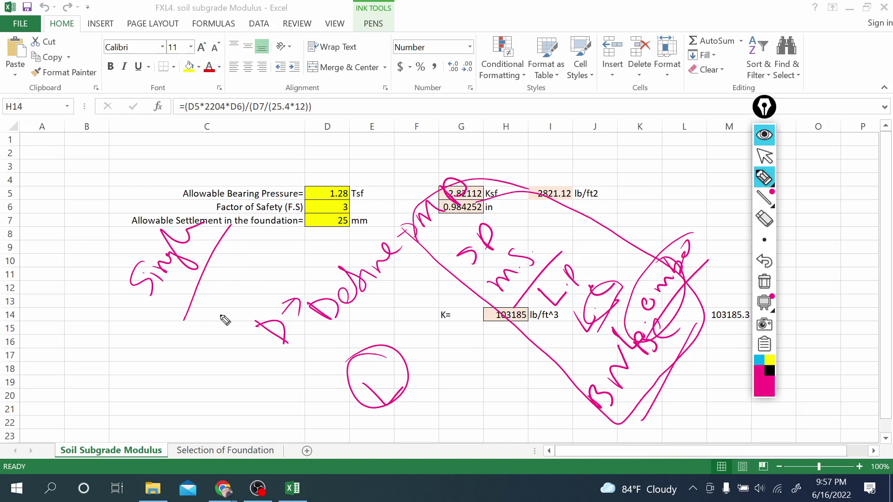
pyautogui.moveTo(215, 313)
pyautogui.mouseDown()
pyautogui.moveTo(230, 307)
pyautogui.moveTo(240, 279)
pyautogui.moveTo(227, 298)
pyautogui.mouseUp()
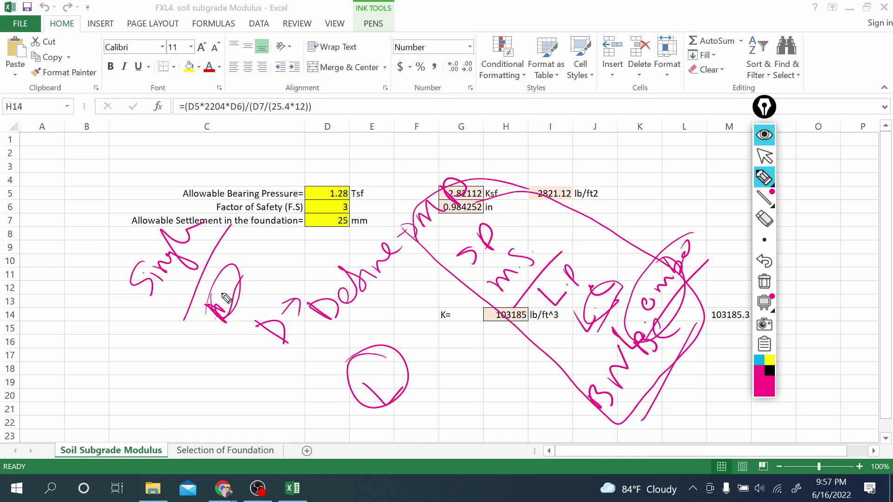
pyautogui.moveTo(234, 349); pyautogui.dragTo(256, 285)
pyautogui.moveTo(207, 348); pyautogui.dragTo(225, 264)
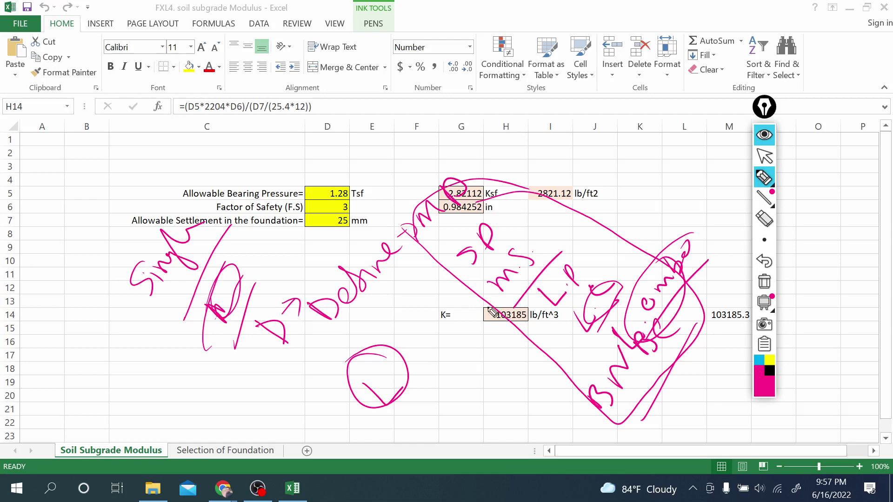
pyautogui.moveTo(475, 416)
pyautogui.mouseDown()
pyautogui.moveTo(445, 395)
pyautogui.moveTo(476, 416)
pyautogui.mouseUp()
pyautogui.moveTo(484, 382)
pyautogui.mouseDown()
pyautogui.moveTo(492, 393)
pyautogui.moveTo(493, 365)
pyautogui.moveTo(504, 355)
pyautogui.moveTo(539, 358)
pyautogui.moveTo(489, 437)
pyautogui.mouseUp()
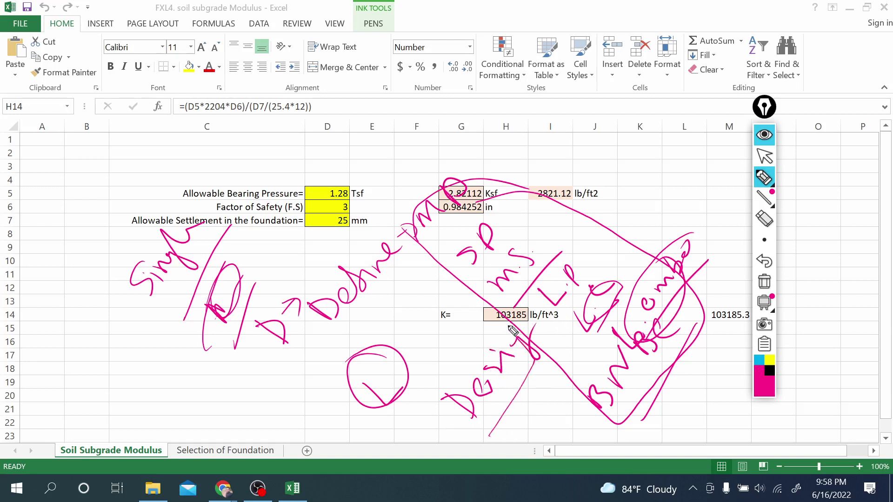
# Box the pink Design note, then write and box a 'BM Da' note near K6
pyautogui.moveTo(511, 330)
pyautogui.mouseDown()
pyautogui.moveTo(492, 432)
pyautogui.moveTo(529, 399)
pyautogui.mouseUp()
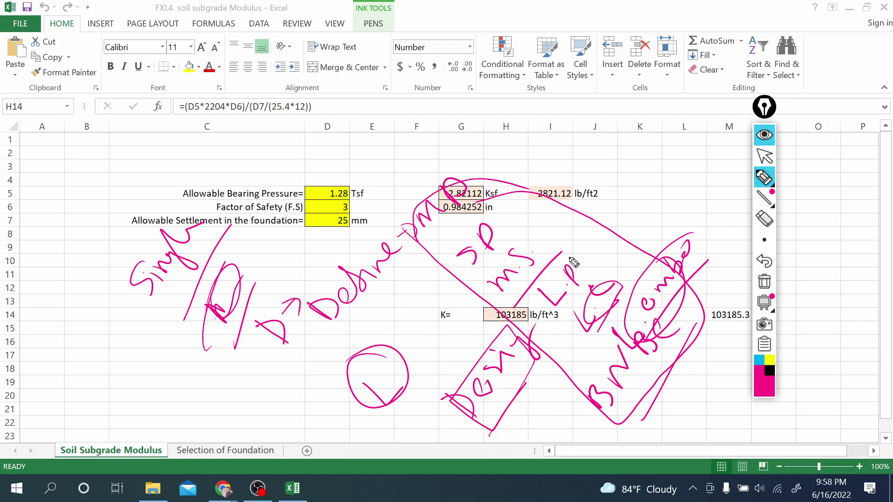
pyautogui.moveTo(616, 203)
pyautogui.mouseDown()
pyautogui.moveTo(621, 218)
pyautogui.moveTo(636, 213)
pyautogui.moveTo(659, 173)
pyautogui.moveTo(692, 168)
pyautogui.mouseUp()
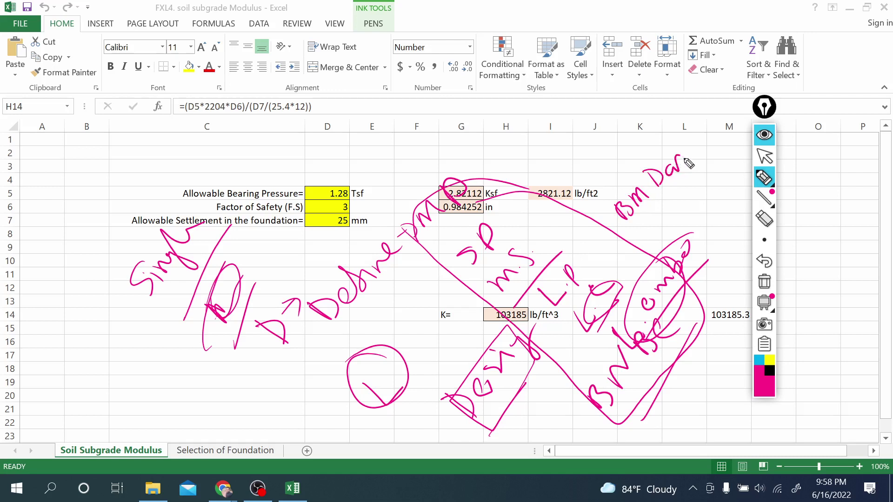
pyautogui.moveTo(616, 234)
pyautogui.mouseDown()
pyautogui.moveTo(689, 173)
pyautogui.moveTo(647, 233)
pyautogui.moveTo(610, 229)
pyautogui.moveTo(660, 151)
pyautogui.moveTo(696, 172)
pyautogui.mouseUp()
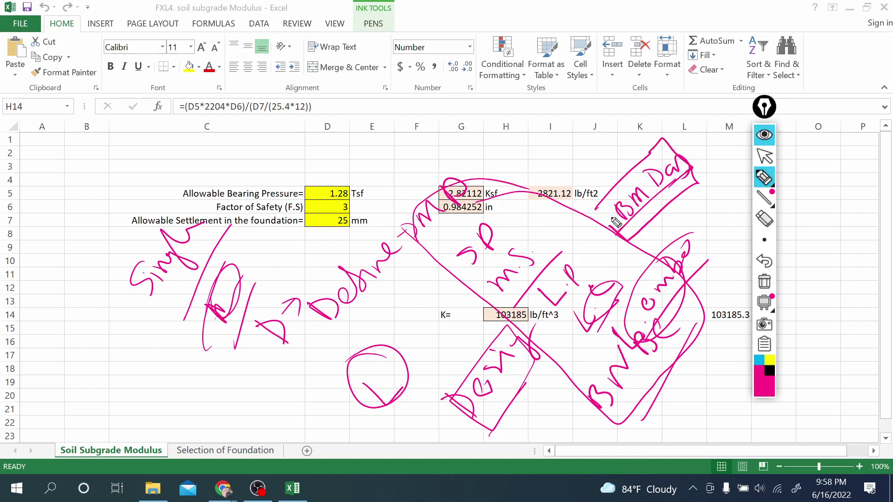
pyautogui.moveTo(594, 208)
pyautogui.mouseDown()
pyautogui.moveTo(623, 233)
pyautogui.moveTo(595, 242)
pyautogui.moveTo(670, 149)
pyautogui.moveTo(648, 193)
pyautogui.mouseUp()
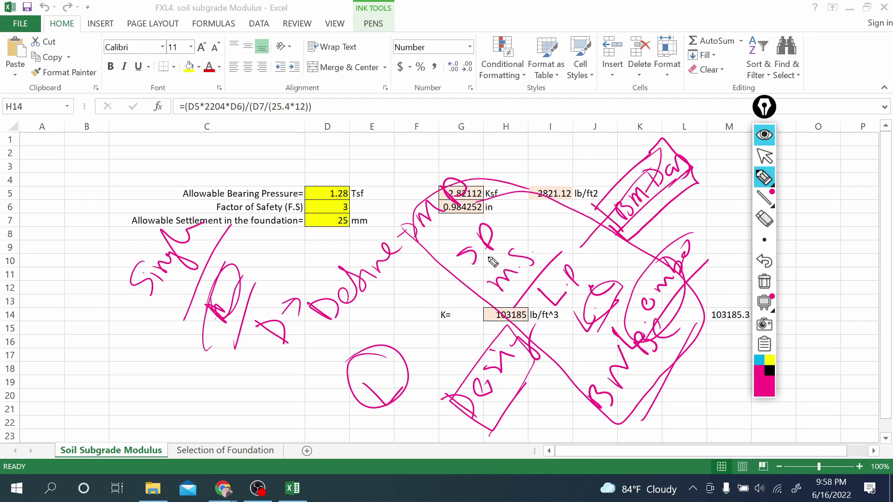
# Sketch a rectangle near I3–I5 above the lb/ft2 value, circle it, and add an arc above
pyautogui.moveTo(512, 178)
pyautogui.mouseDown()
pyautogui.moveTo(577, 132)
pyautogui.moveTo(572, 173)
pyautogui.moveTo(523, 194)
pyautogui.moveTo(514, 182)
pyautogui.mouseUp()
pyautogui.moveTo(477, 151)
pyautogui.mouseDown()
pyautogui.moveTo(515, 161)
pyautogui.moveTo(509, 186)
pyautogui.mouseUp()
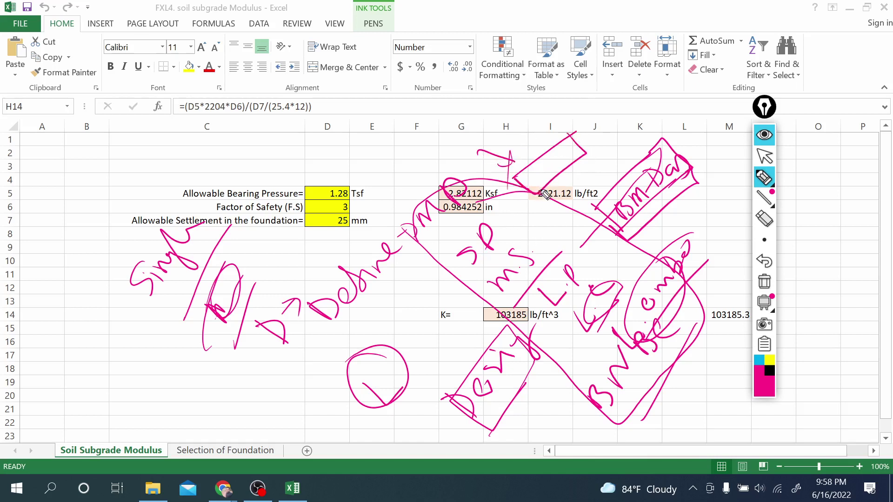
pyautogui.moveTo(535, 194); pyautogui.dragTo(590, 181)
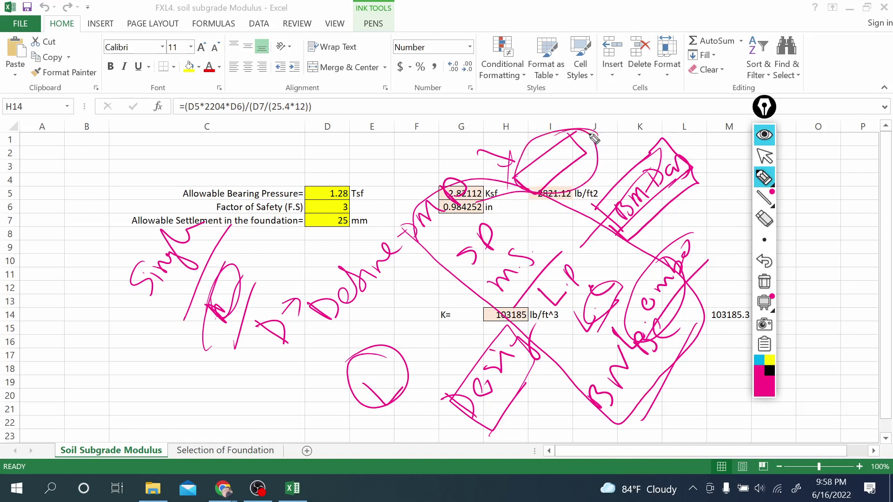
pyautogui.moveTo(599, 132)
pyautogui.mouseDown()
pyautogui.moveTo(549, 135)
pyautogui.moveTo(558, 198)
pyautogui.moveTo(560, 142)
pyautogui.moveTo(547, 154)
pyautogui.mouseUp()
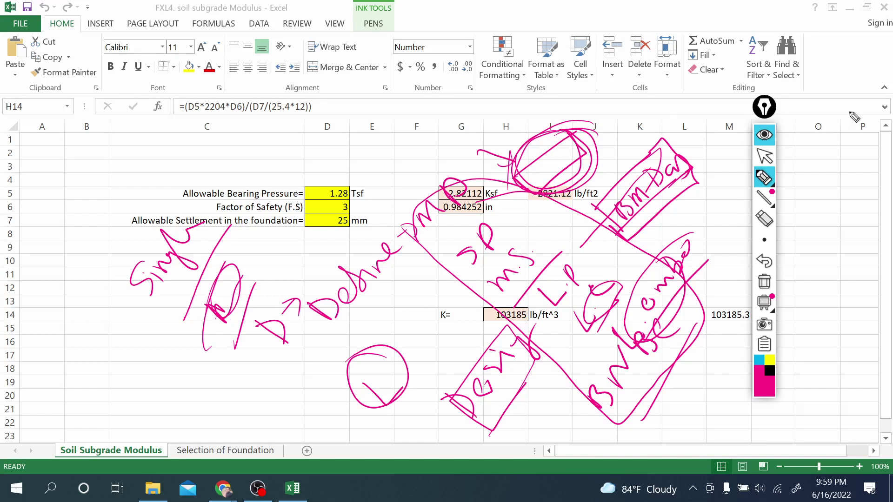
# Leave pen mode with the Ink Tools select arrow to resume normal cell selection
pyautogui.click(764, 157)
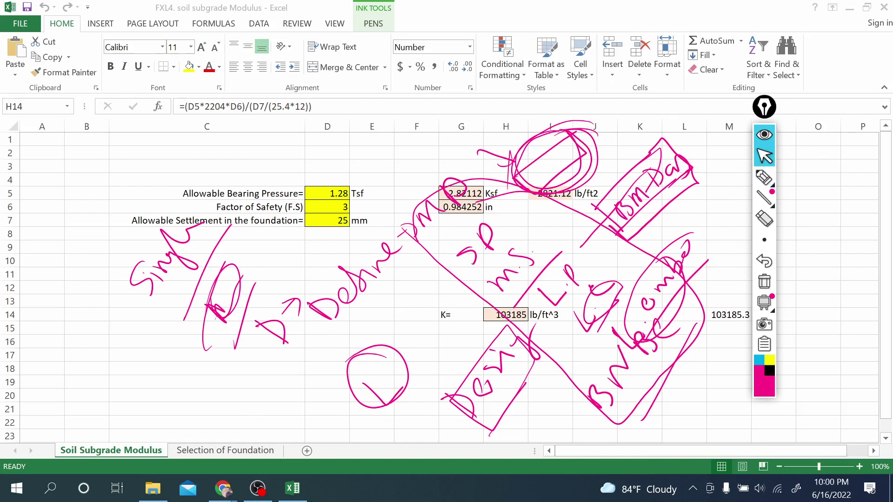